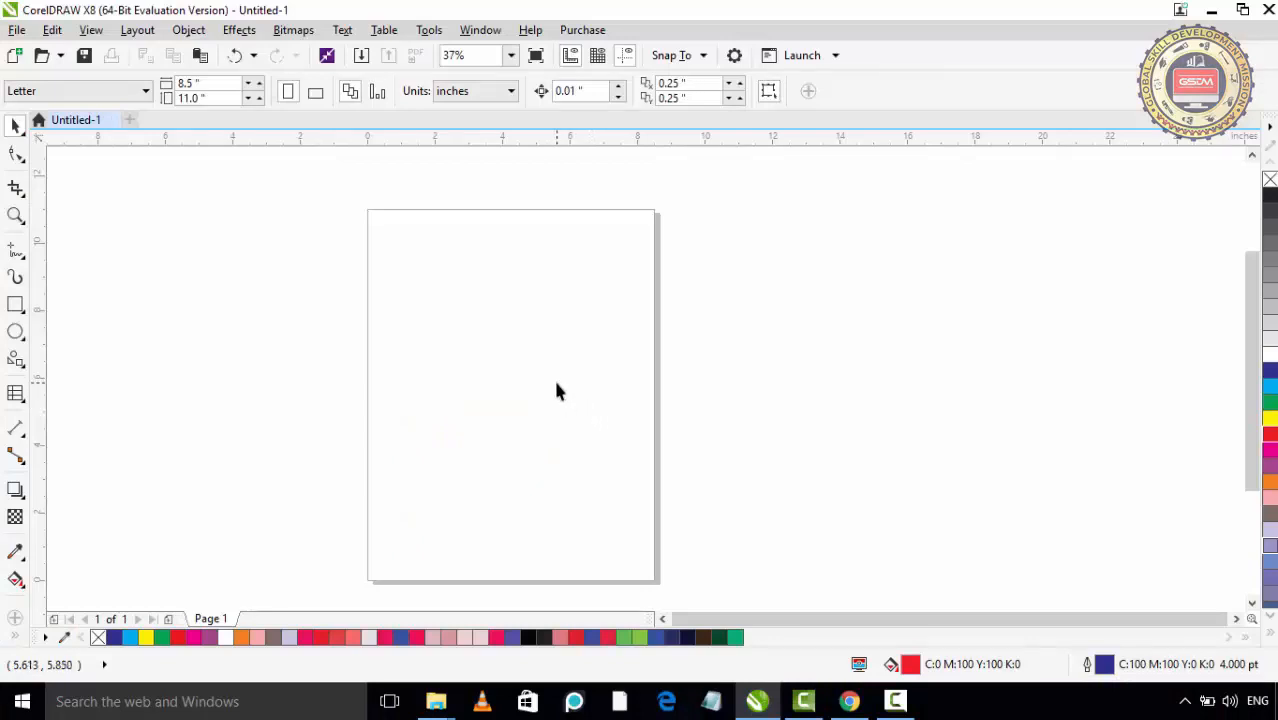
- Draw a table of 3 rows and 4 columns, about 6.5 by 5.25 inches, on the upper part of the page
left_click(16, 394)
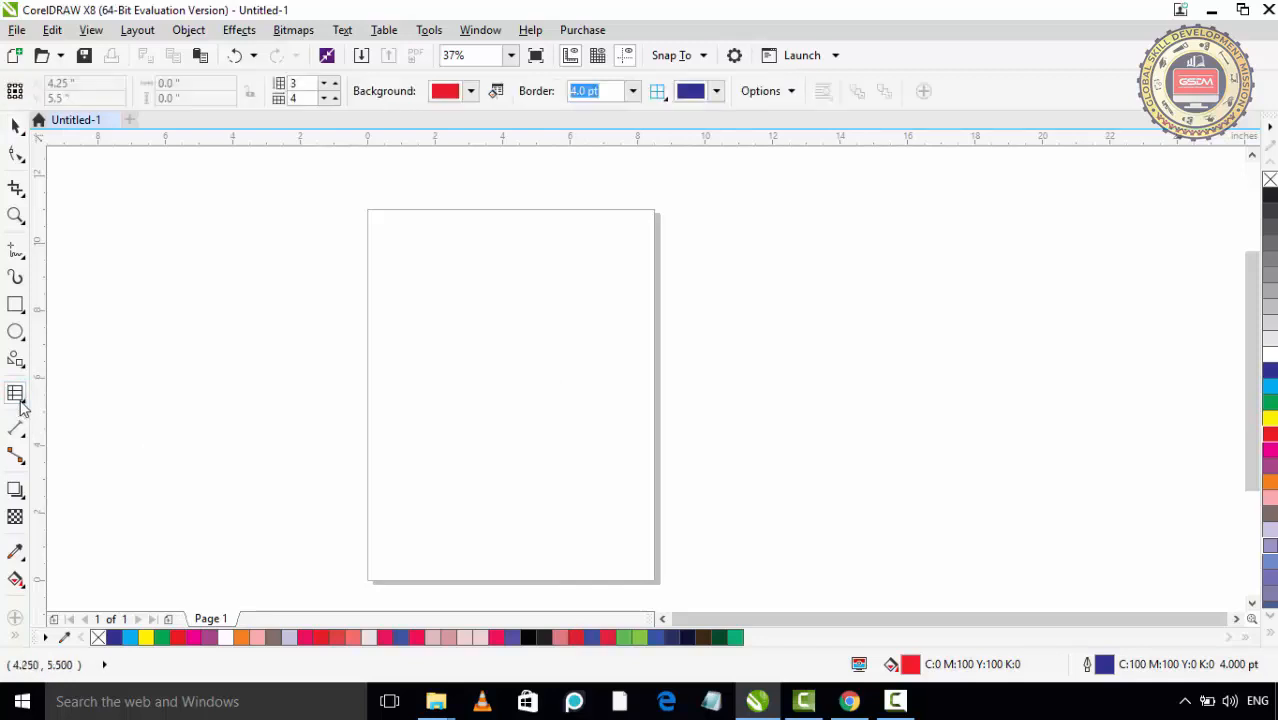
left_click(25, 404)
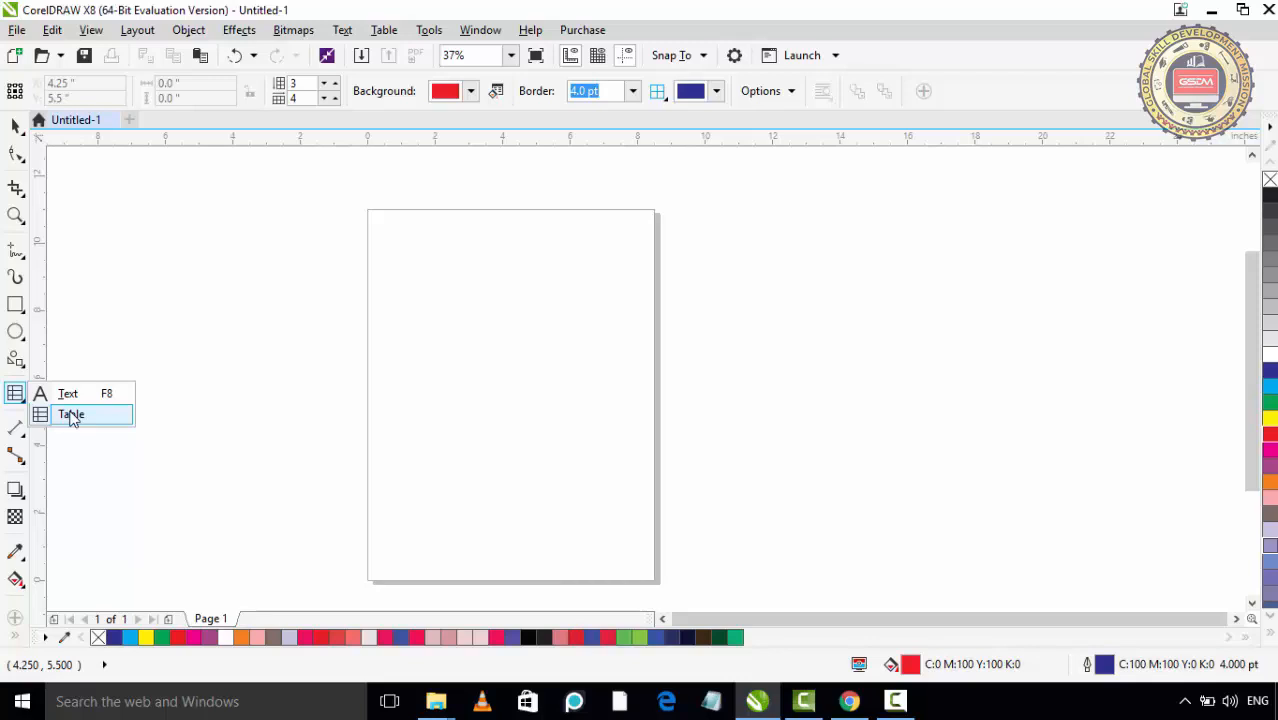
left_click(72, 416)
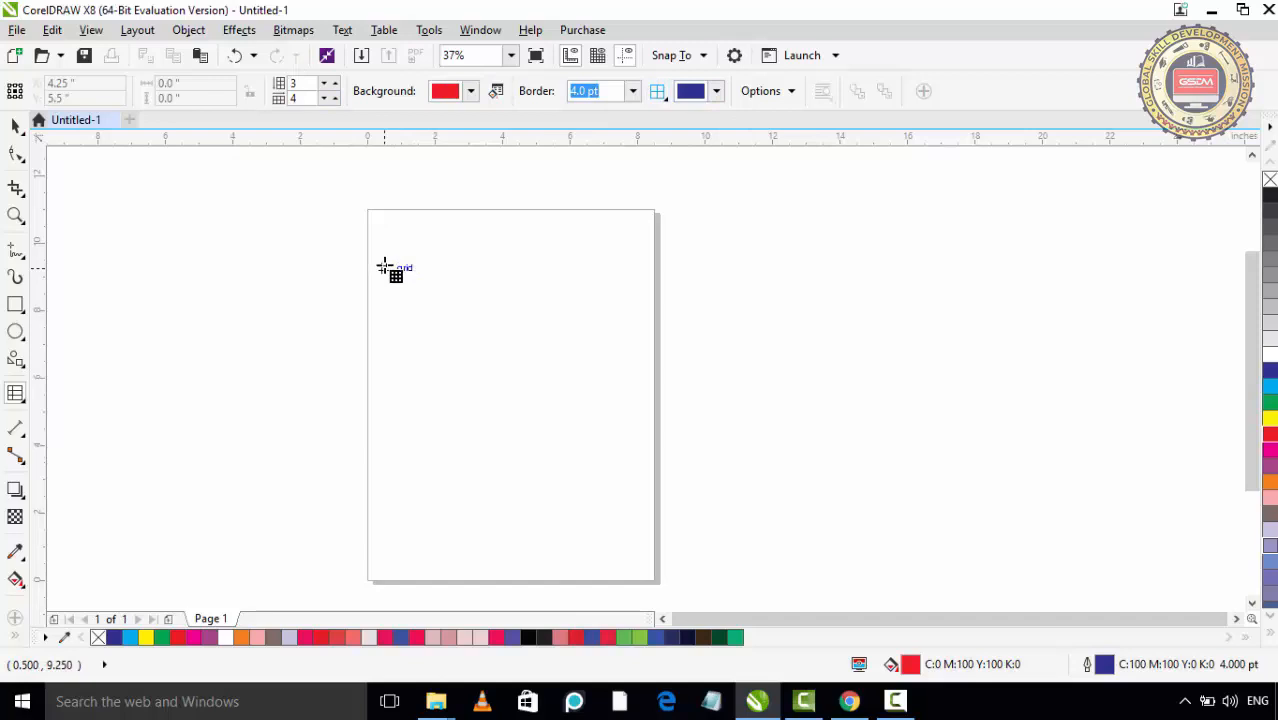
left_click_drag(385, 261, 604, 436)
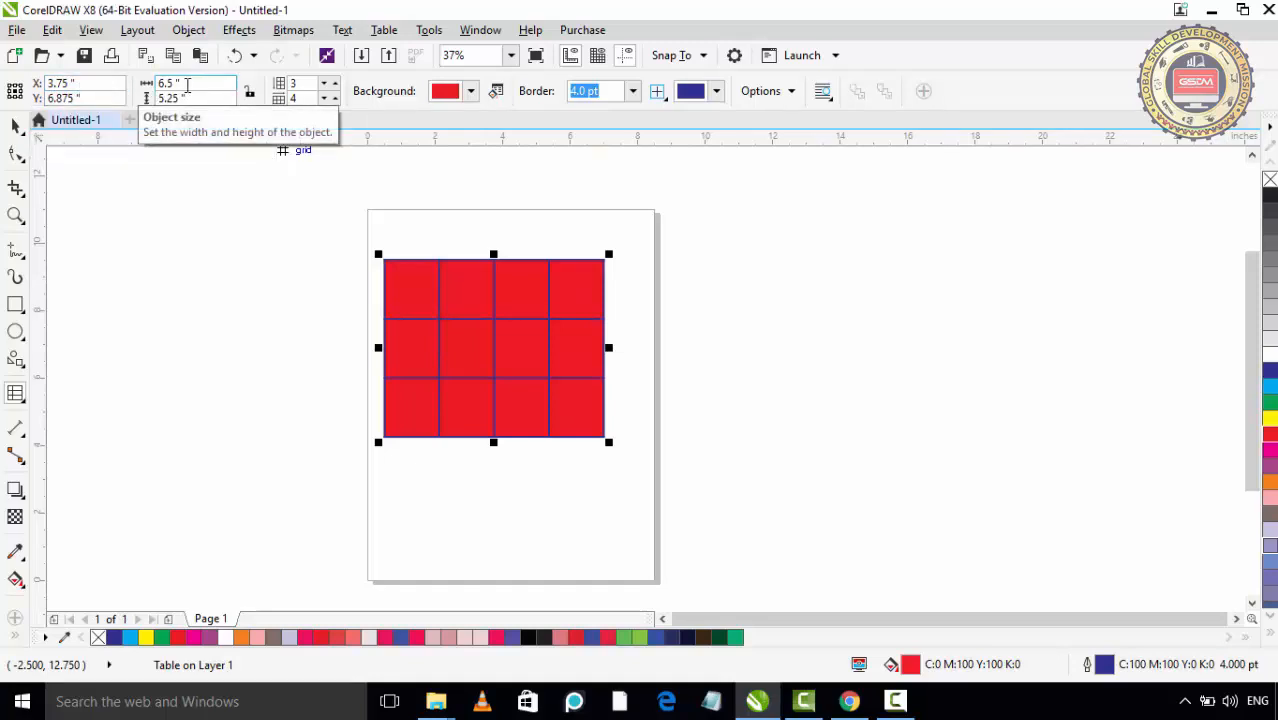
- Set the table's number of rows to 5, trying smaller row counts along the way
left_click(334, 95)
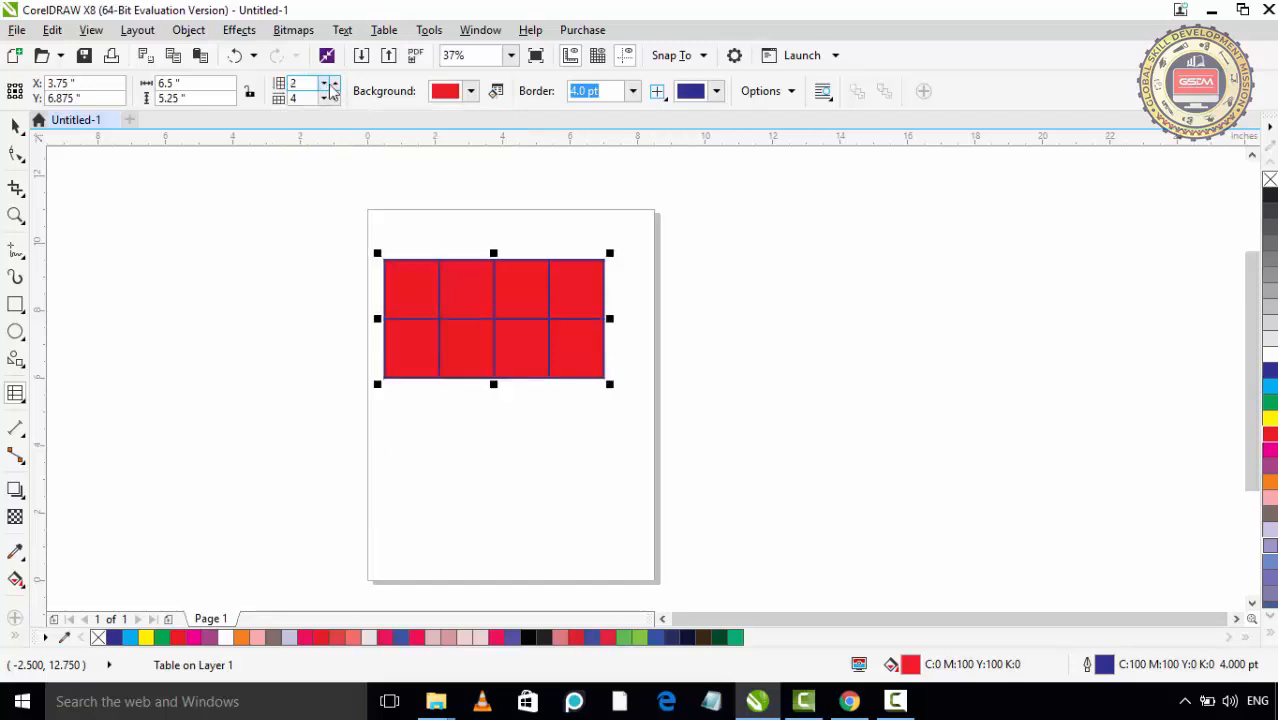
left_click(336, 86)
left_click(336, 86)
left_click(336, 86)
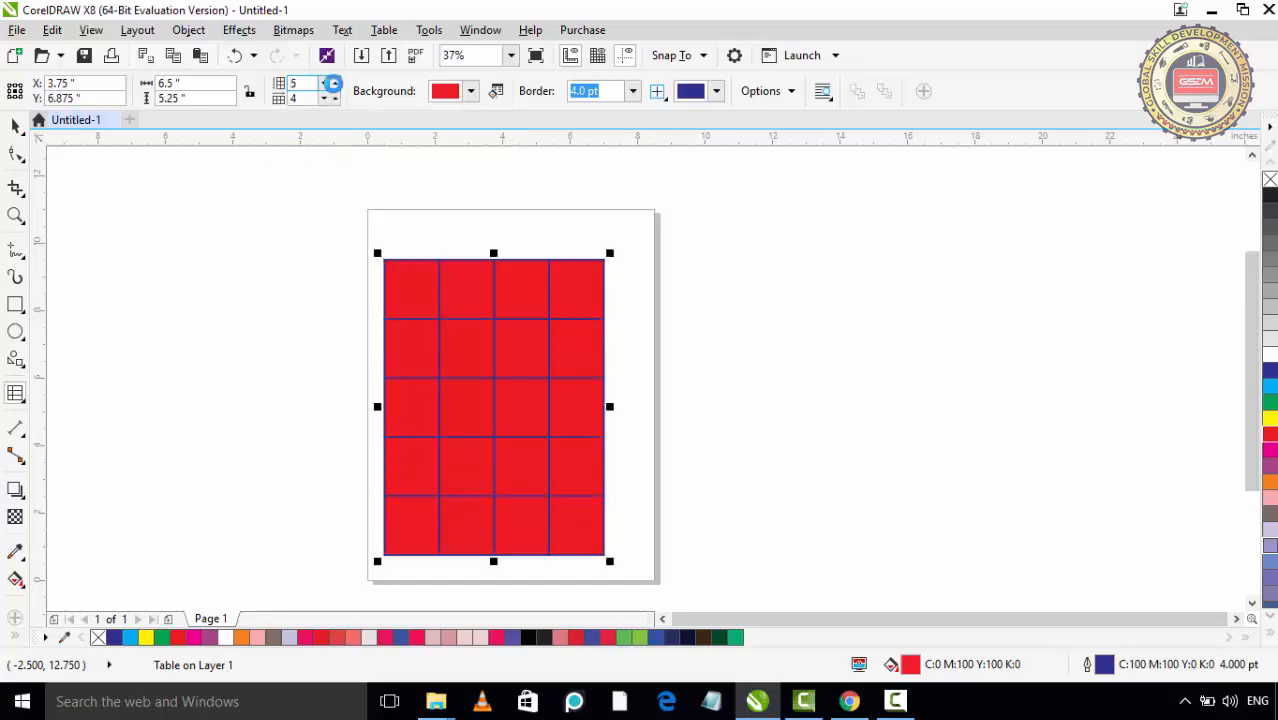
left_click(335, 88)
left_click(335, 88)
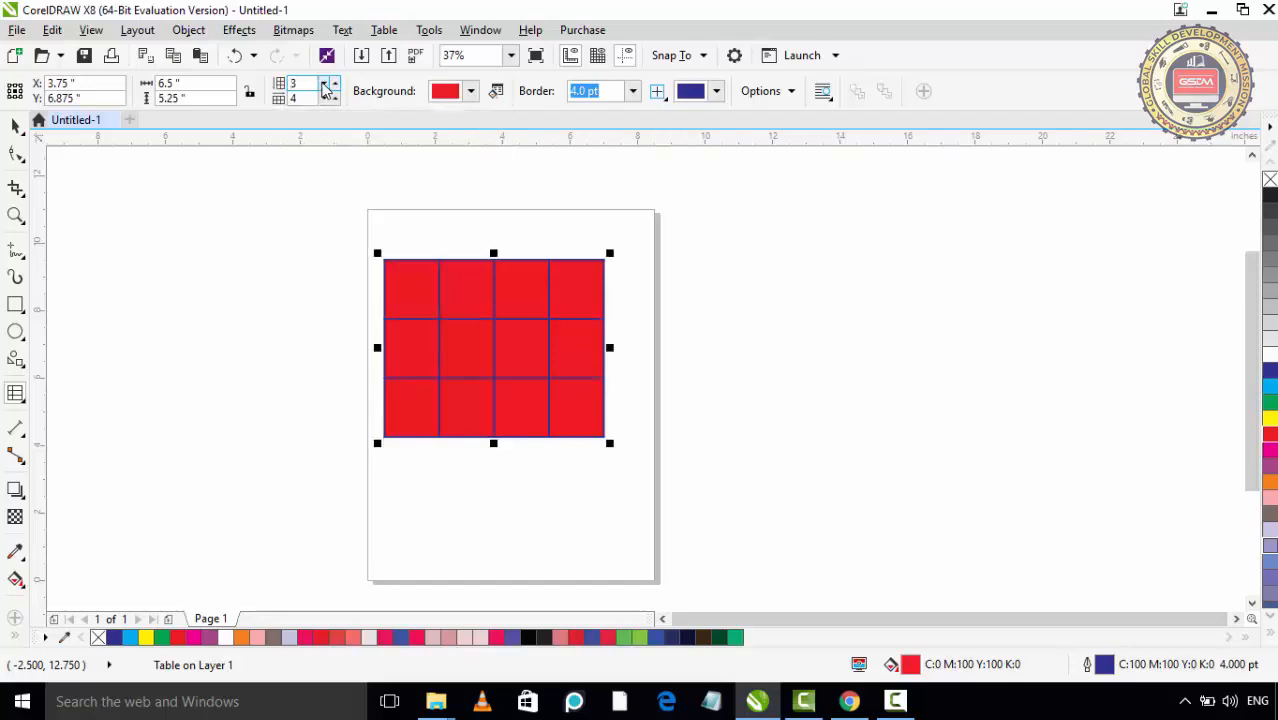
left_click(335, 88)
left_click(335, 88)
left_click(335, 86)
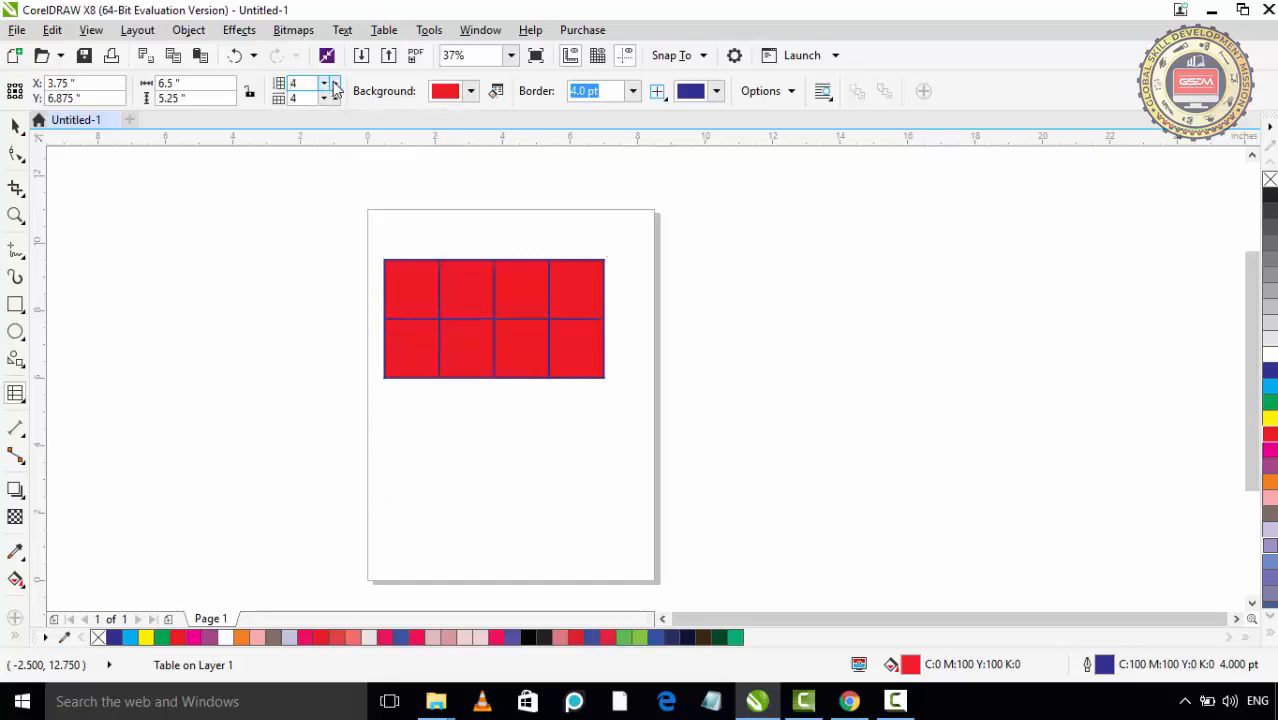
left_click(335, 86)
left_click(335, 86)
left_click(335, 86)
left_click(335, 86)
- Try the table with up to 7 columns and return it to 4 columns
left_click(335, 96)
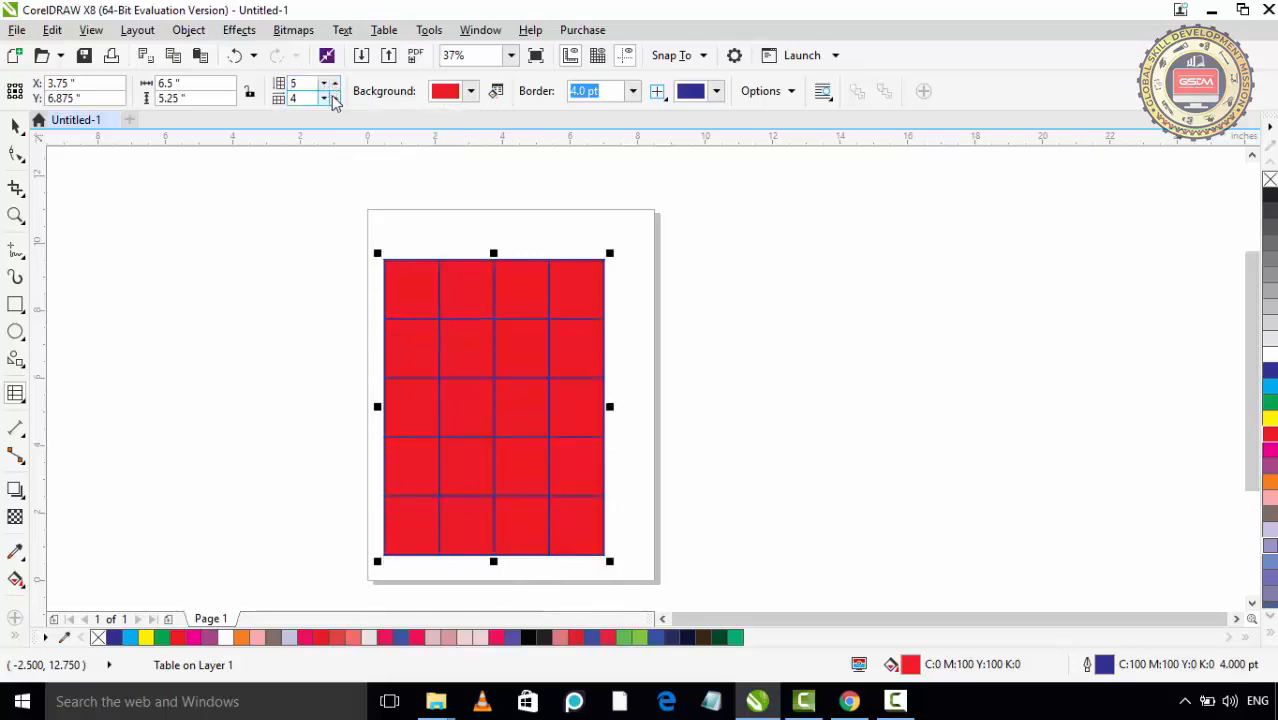
left_click(335, 100)
left_click(335, 100)
left_click(335, 100)
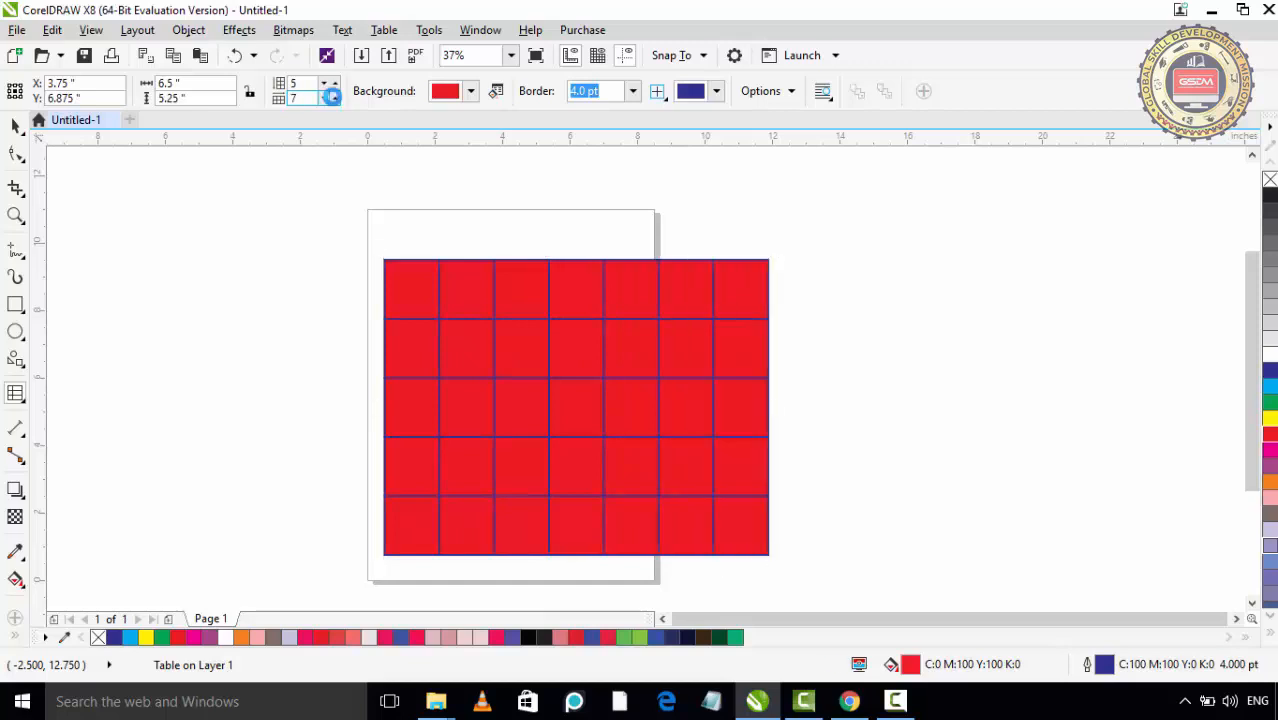
left_click(324, 100)
left_click(324, 100)
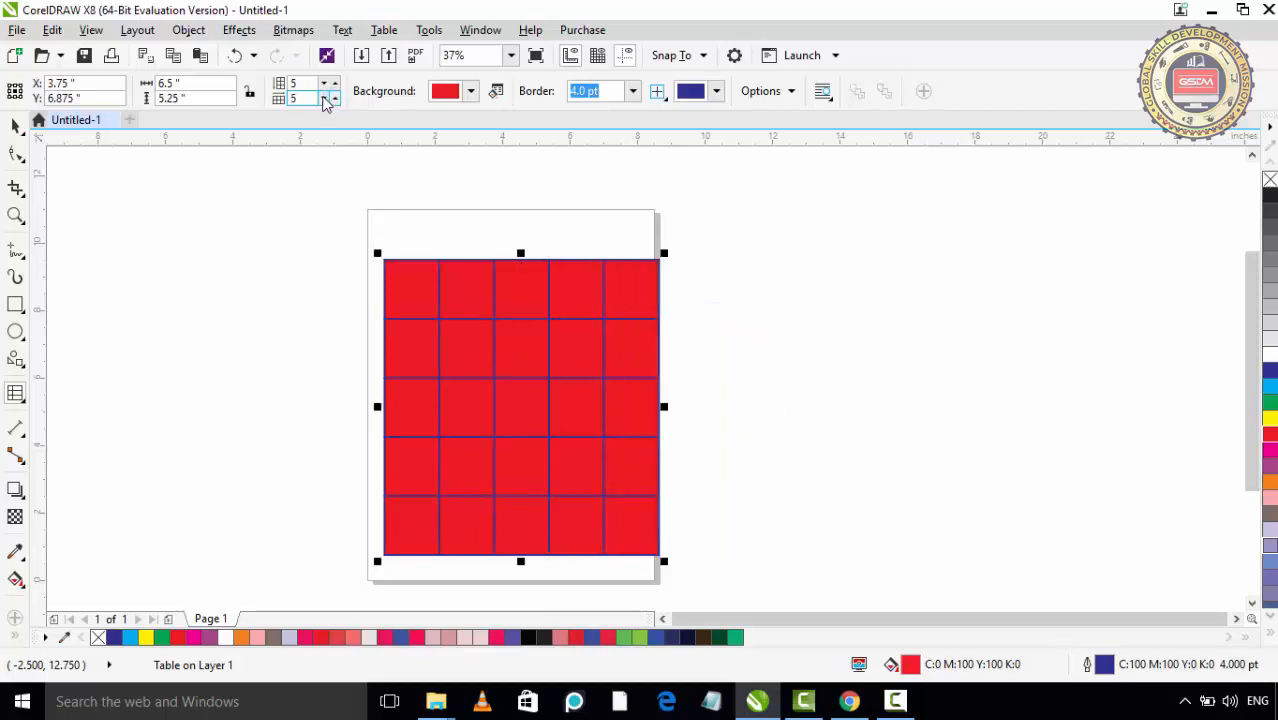
left_click(324, 100)
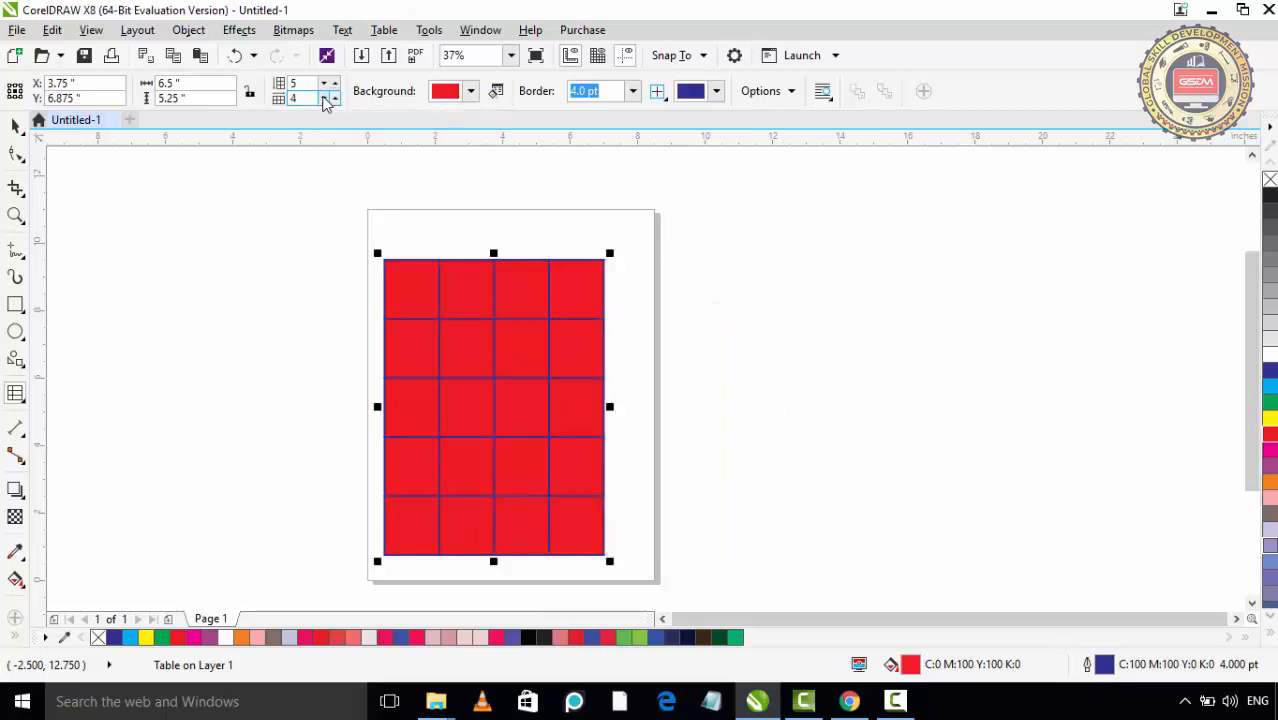
- Change the table's background to yellow with CMYK values C 10, M 0, Y 100, K 0
left_click(470, 92)
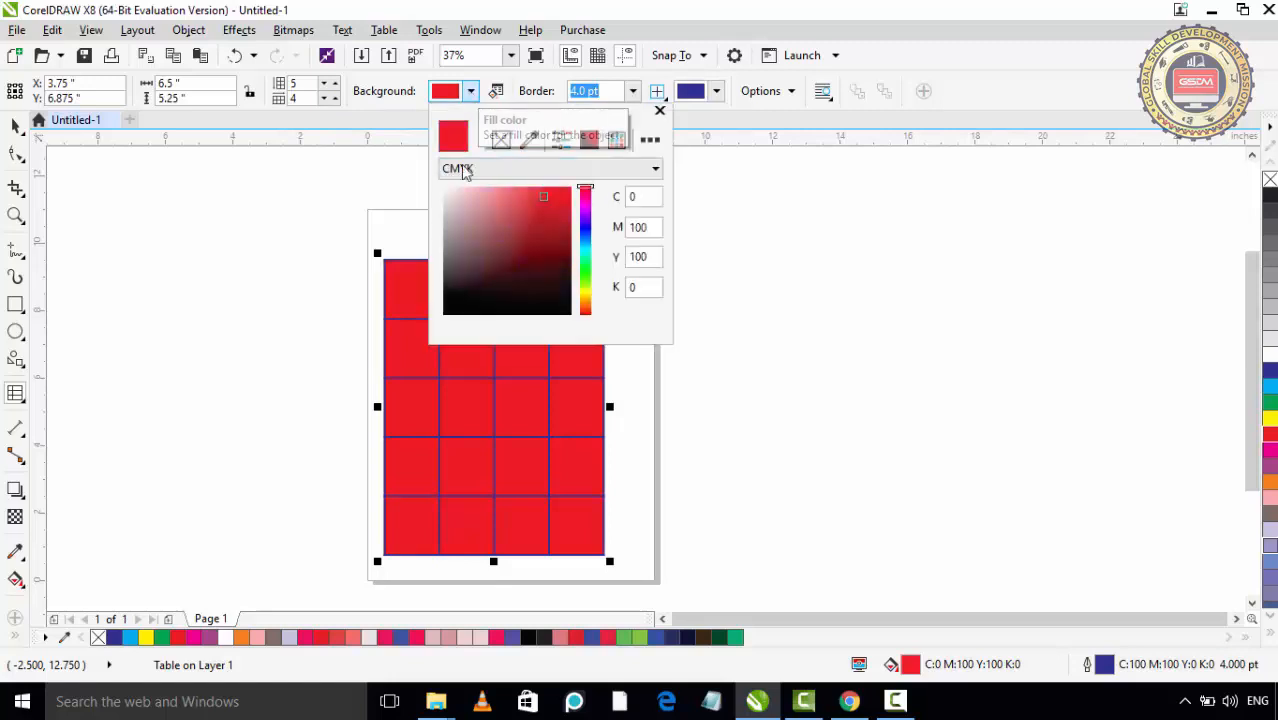
mouse_move(533, 199)
left_mouse_down()
mouse_move(474, 197)
mouse_move(474, 217)
mouse_move(535, 218)
left_mouse_up()
left_click(587, 281)
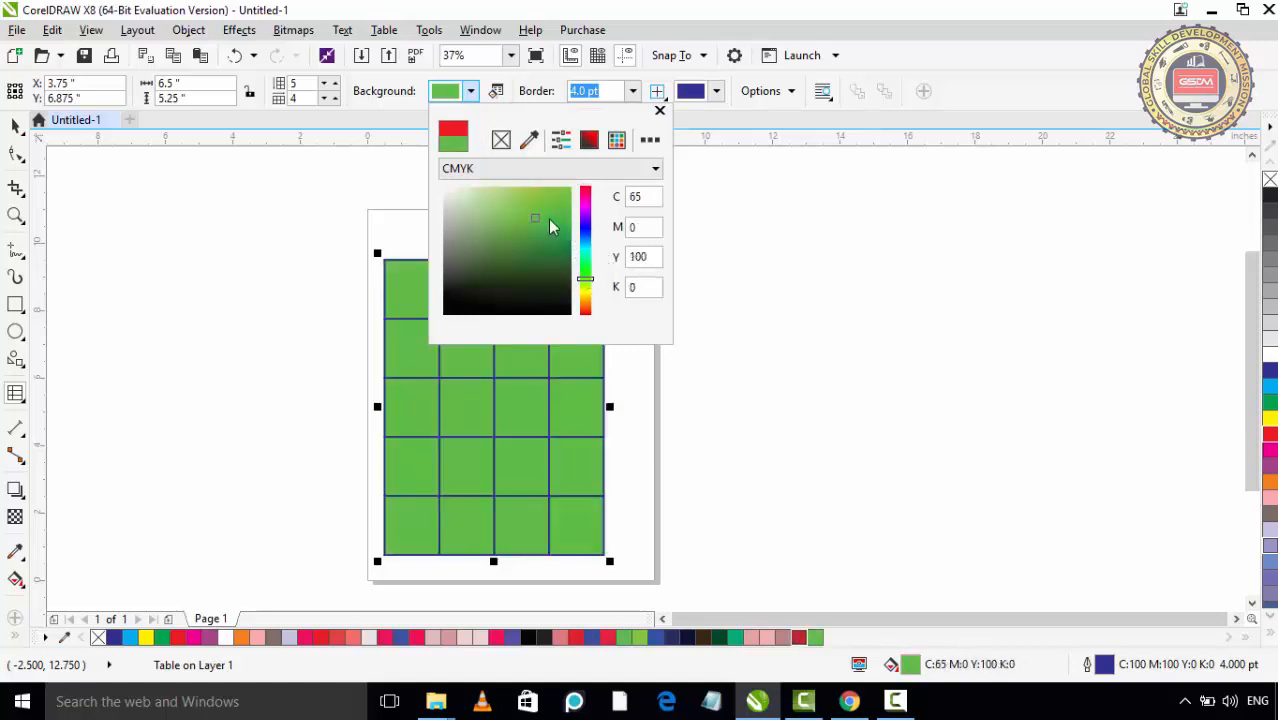
left_click(489, 228)
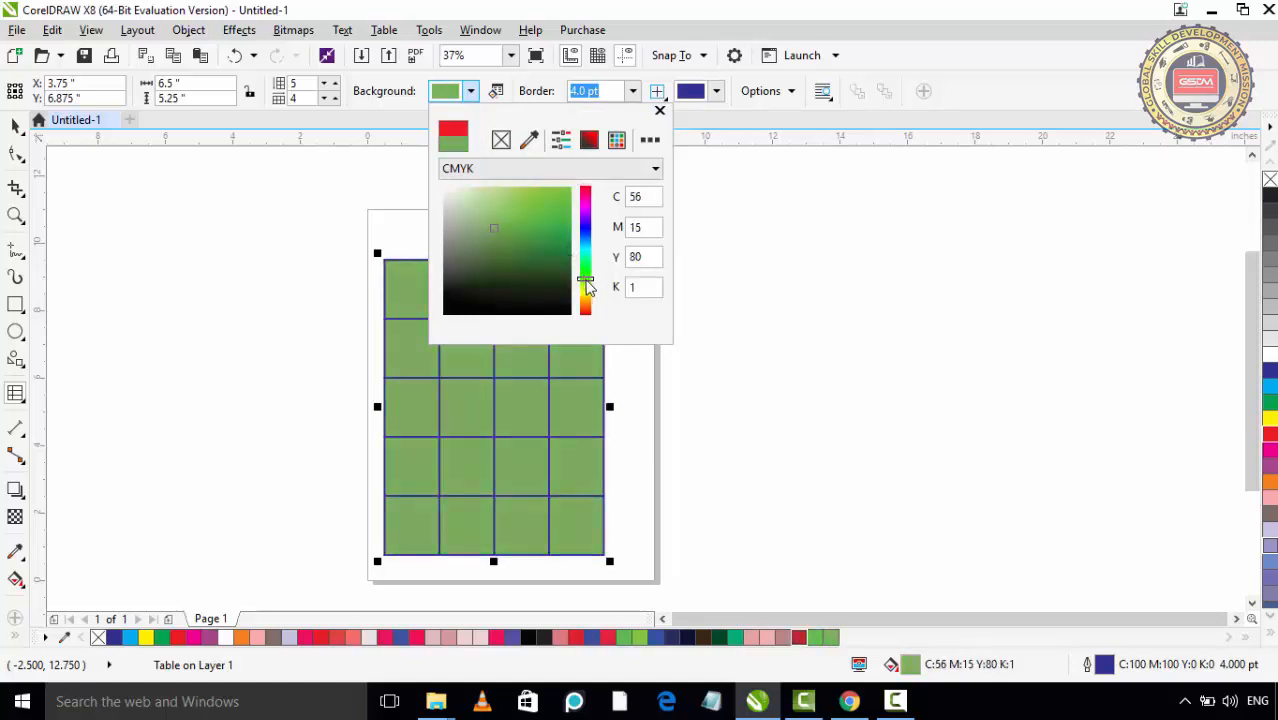
left_click_drag(587, 287, 586, 294)
left_click_drag(492, 227, 521, 201)
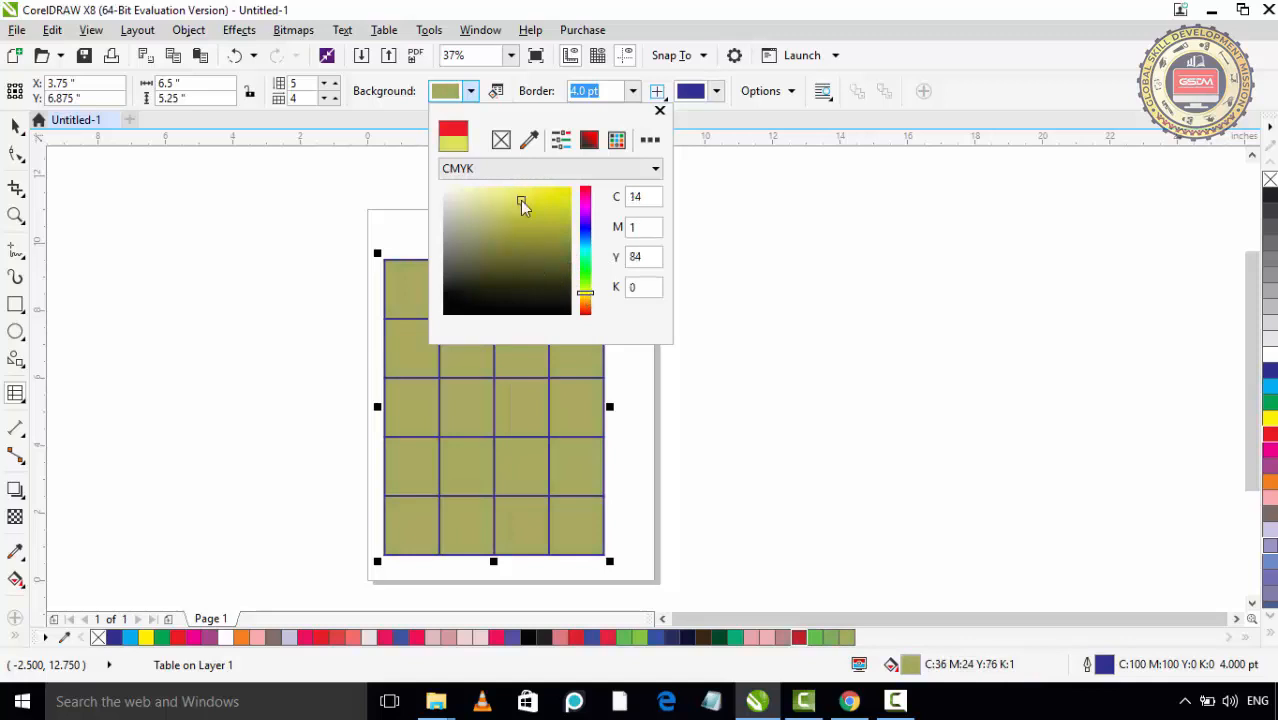
left_click(565, 193)
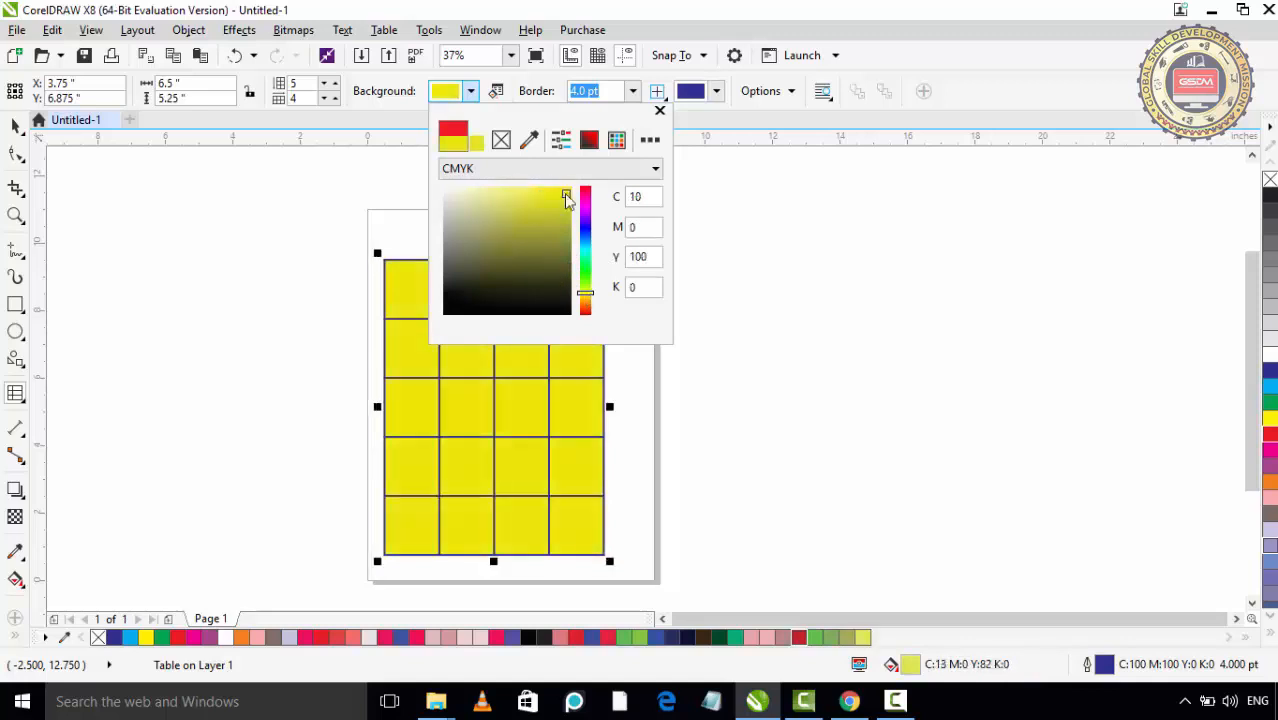
left_click(660, 111)
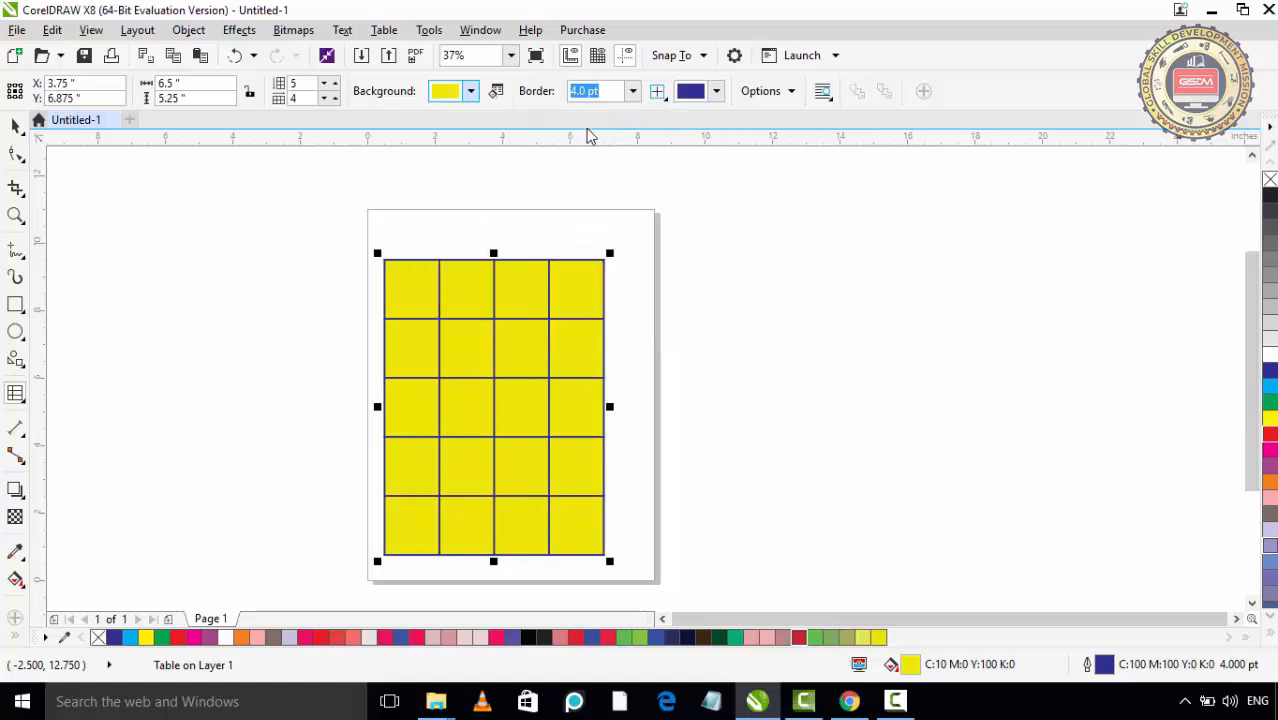
left_click(496, 91)
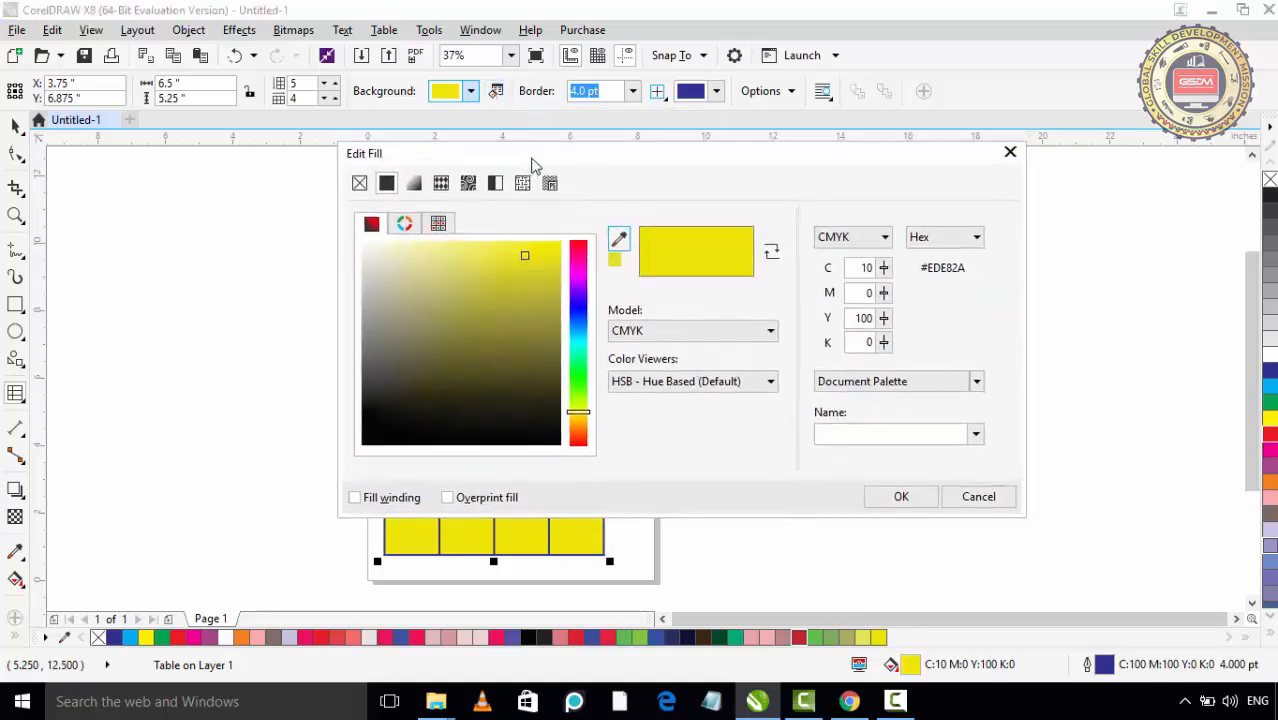
left_click_drag(531, 163, 815, 175)
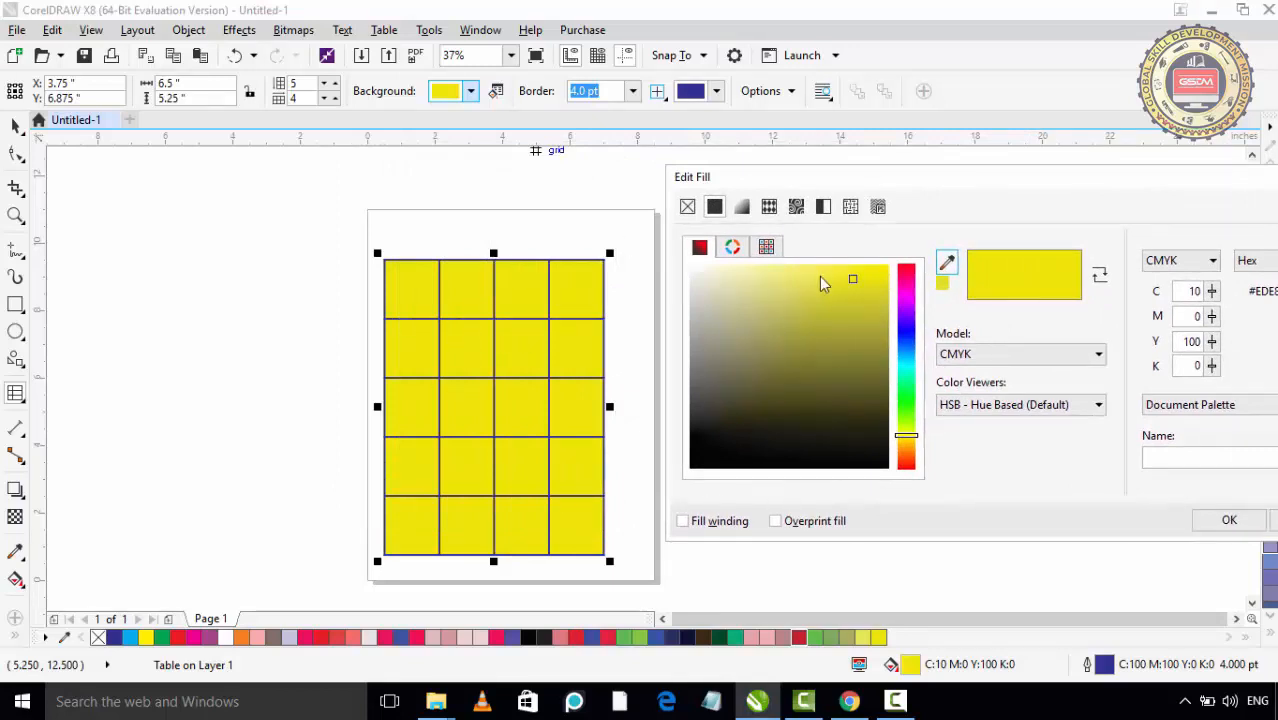
left_click(877, 276)
left_click_drag(877, 276, 886, 269)
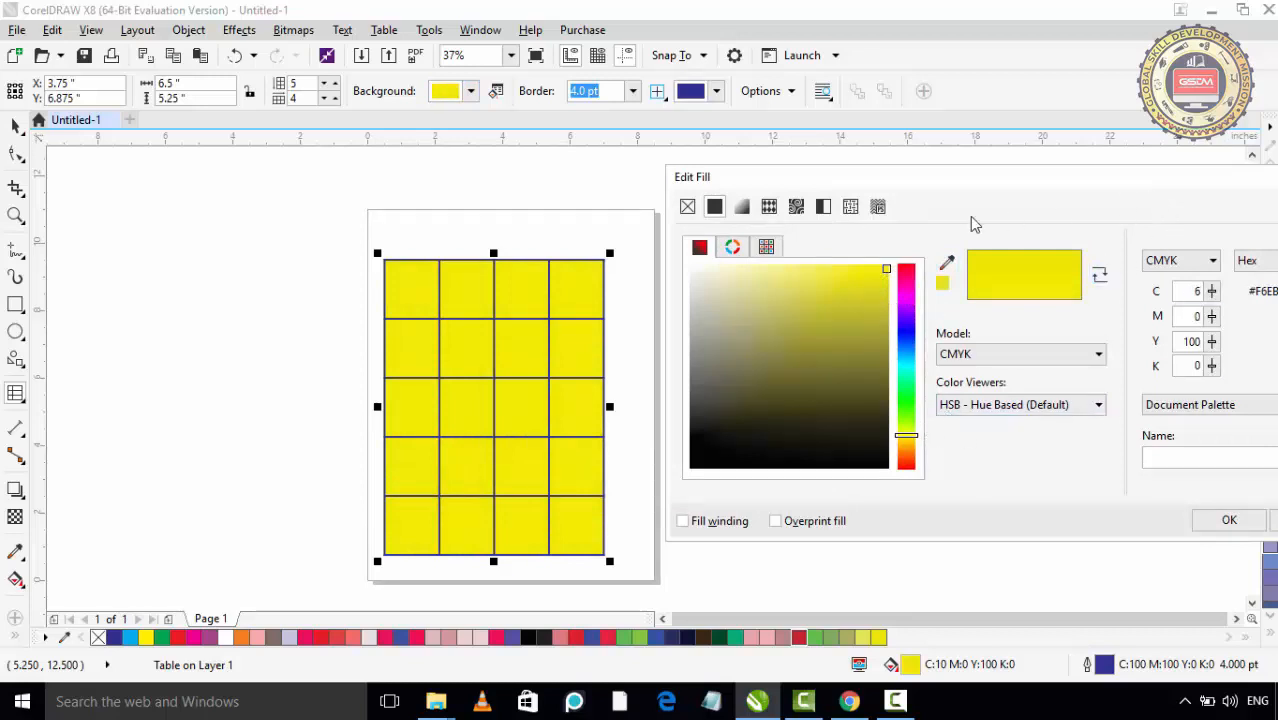
left_click_drag(998, 180, 856, 215)
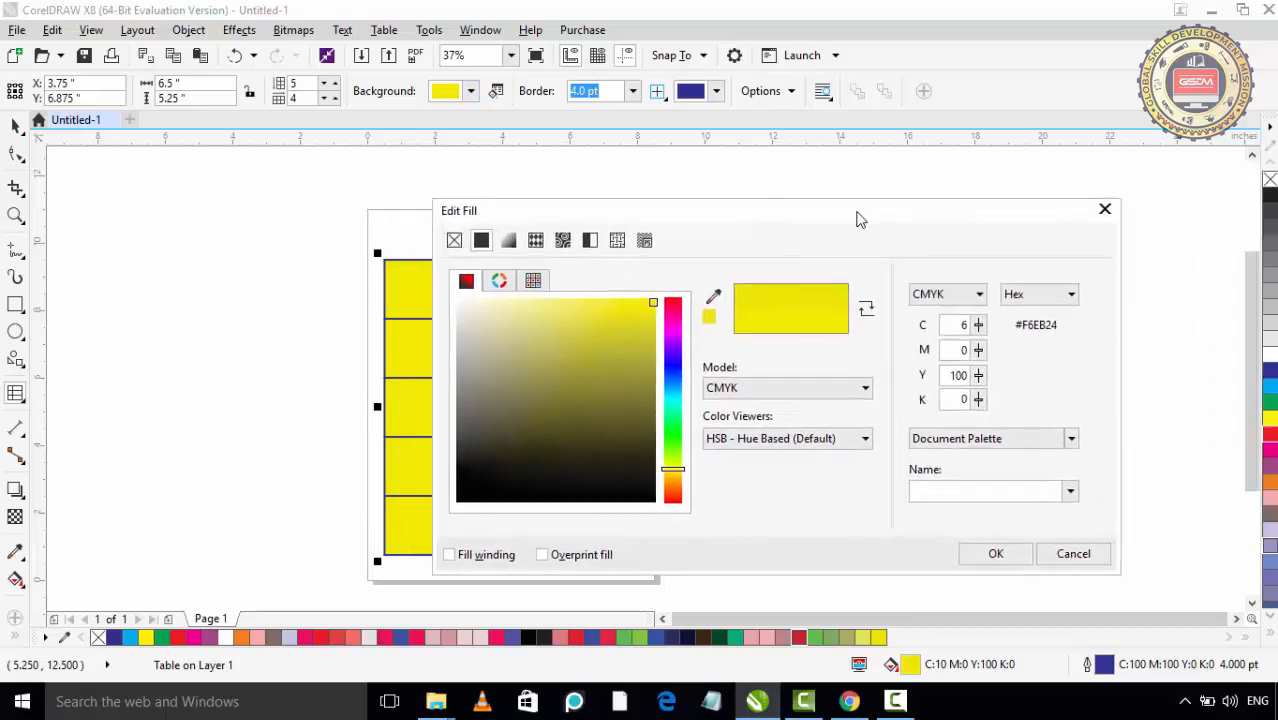
left_click(1105, 212)
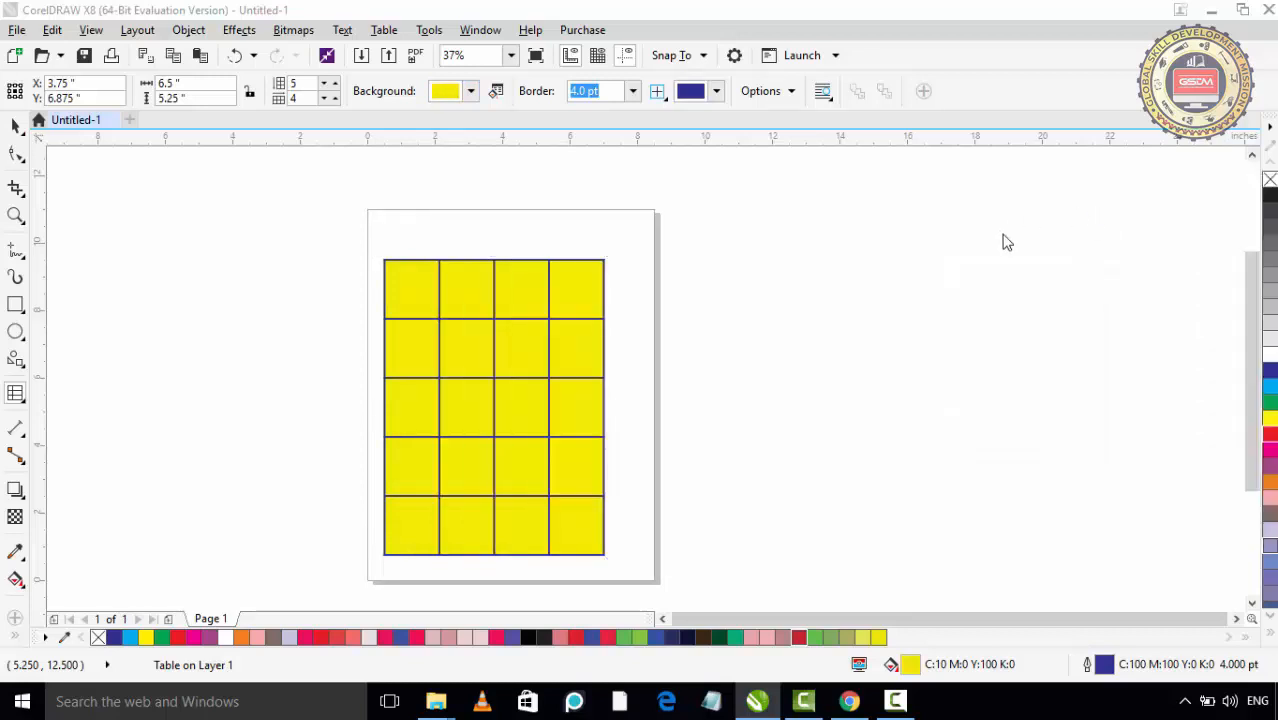
- Set the table's outside border width to 10.0 pt, keeping the border selection on Outside
left_click(632, 92)
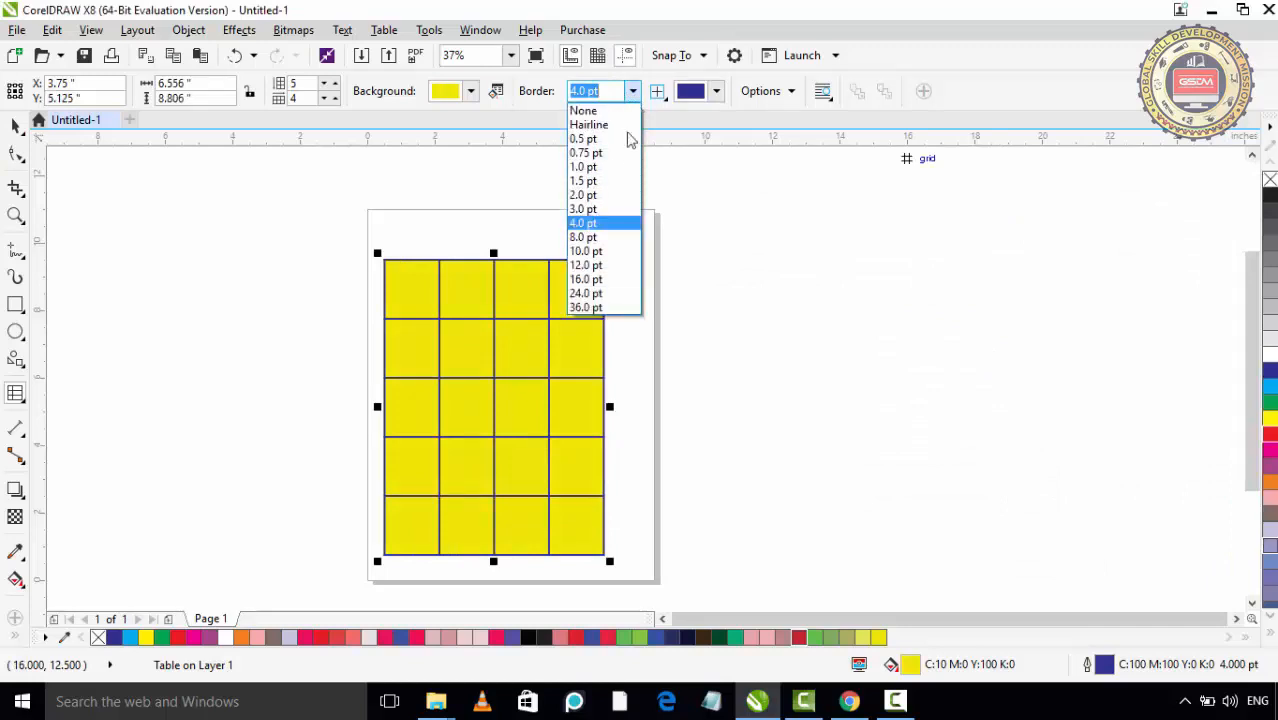
left_click(606, 237)
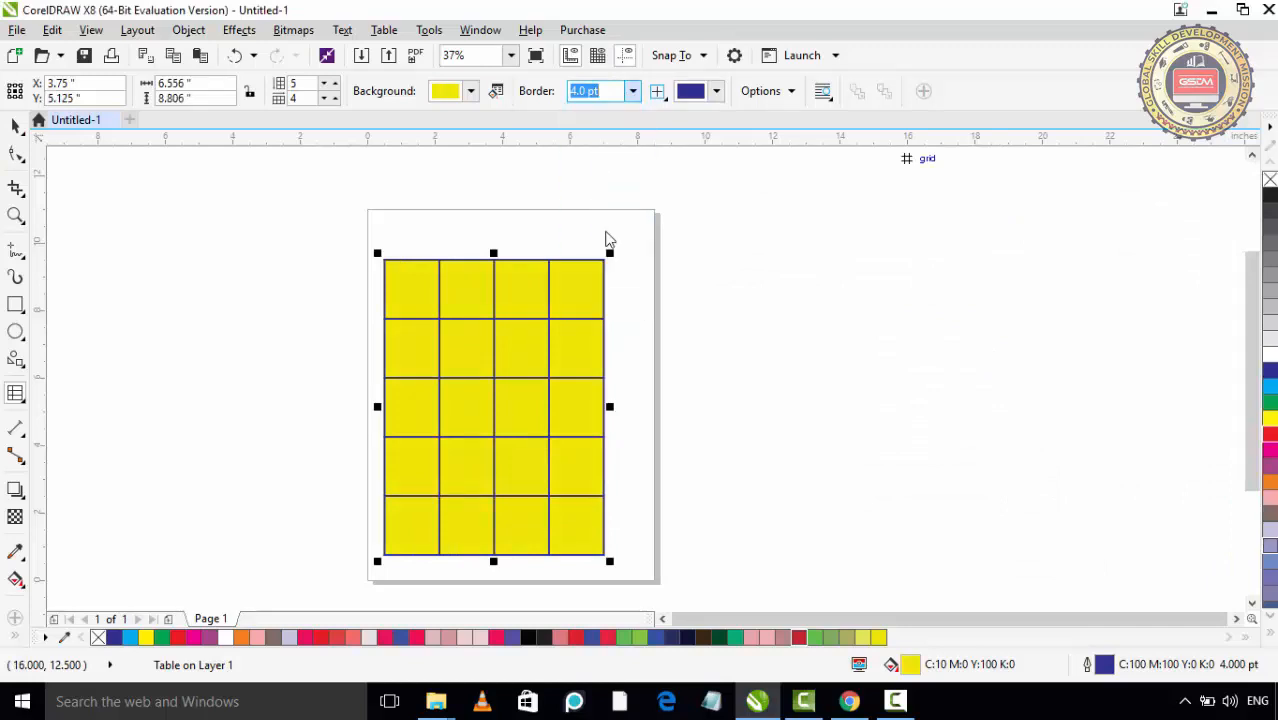
left_click(632, 91)
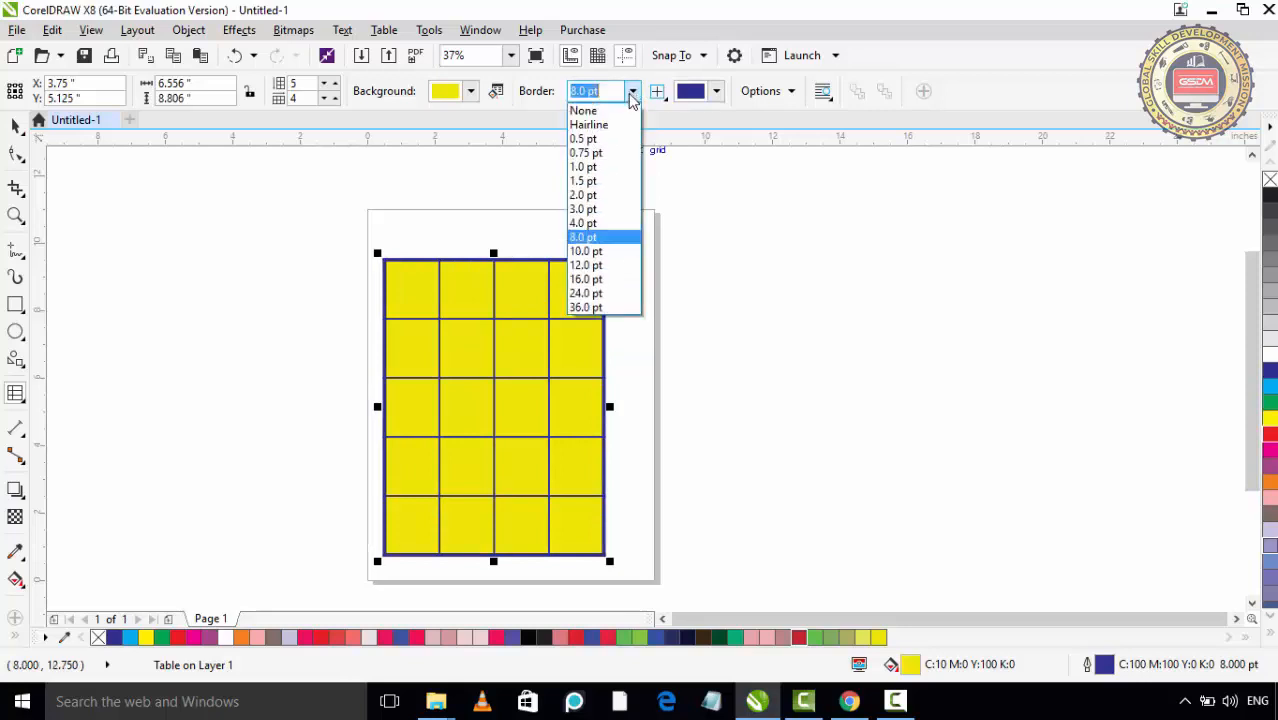
left_click(596, 245)
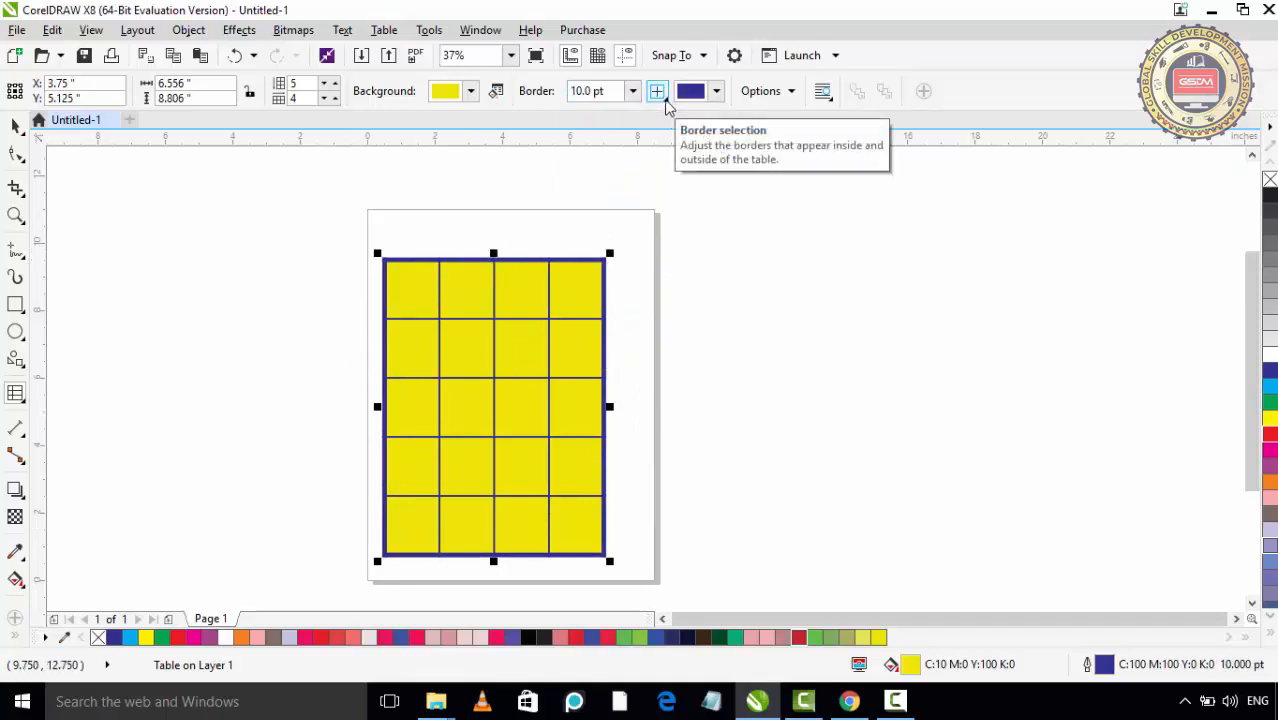
left_click(657, 91)
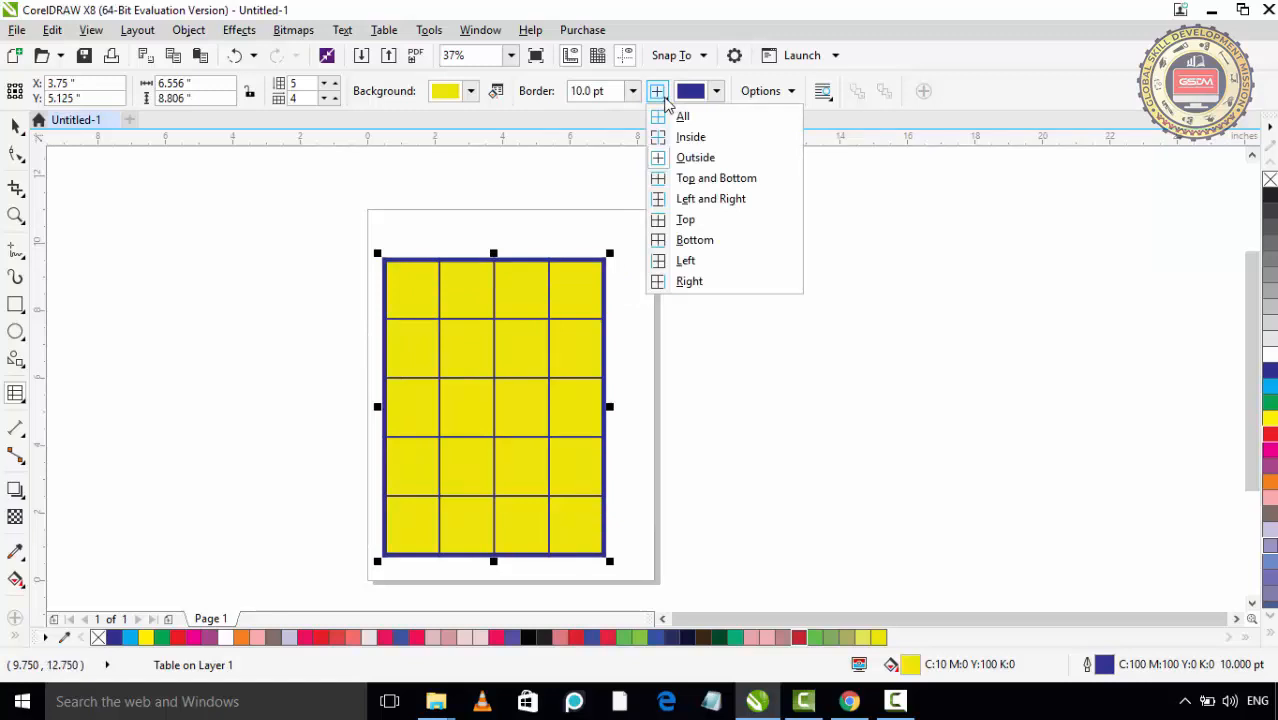
left_click(670, 160)
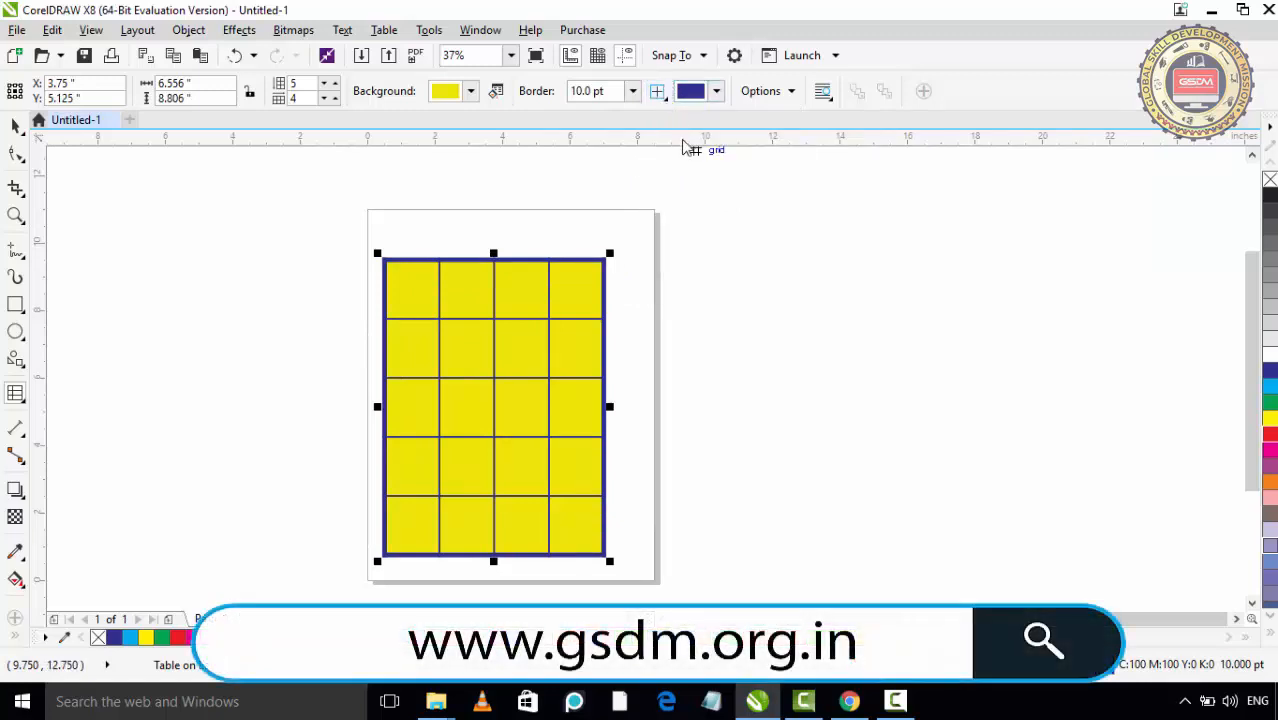
- Extend the border selection to all table borders and set their width to 12.0 pt
left_click(657, 91)
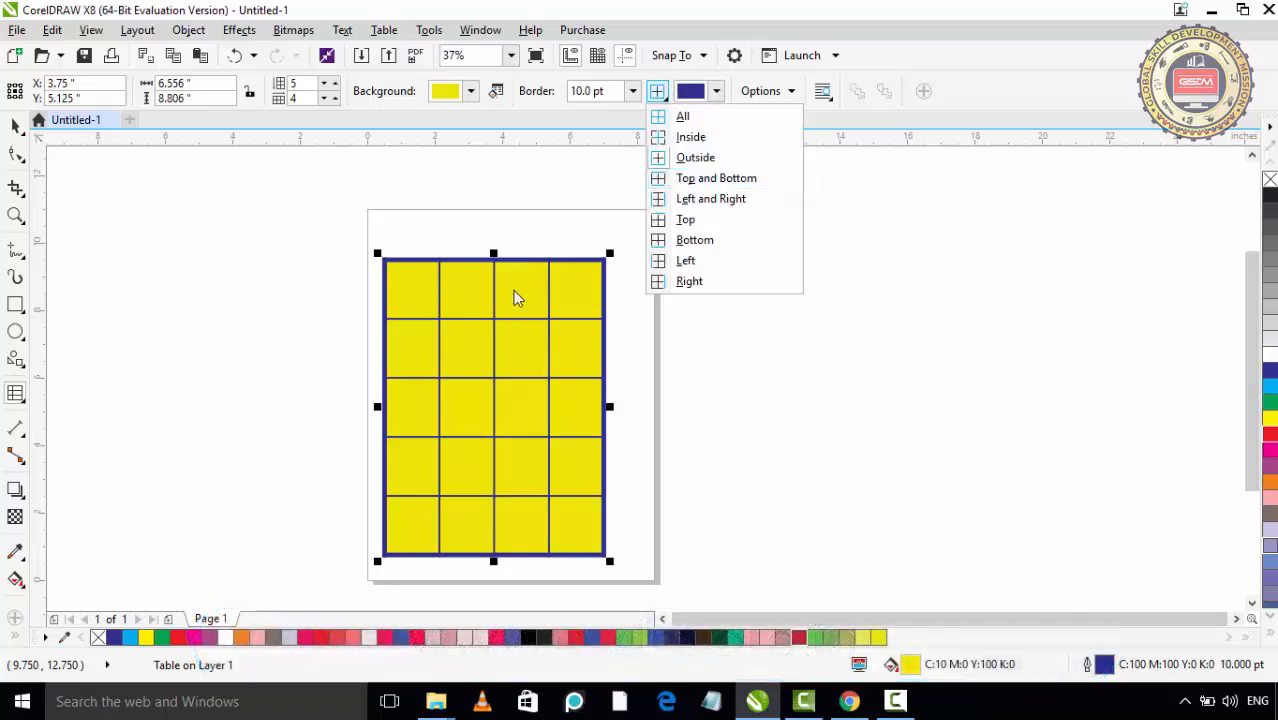
left_click(680, 117)
left_click(632, 91)
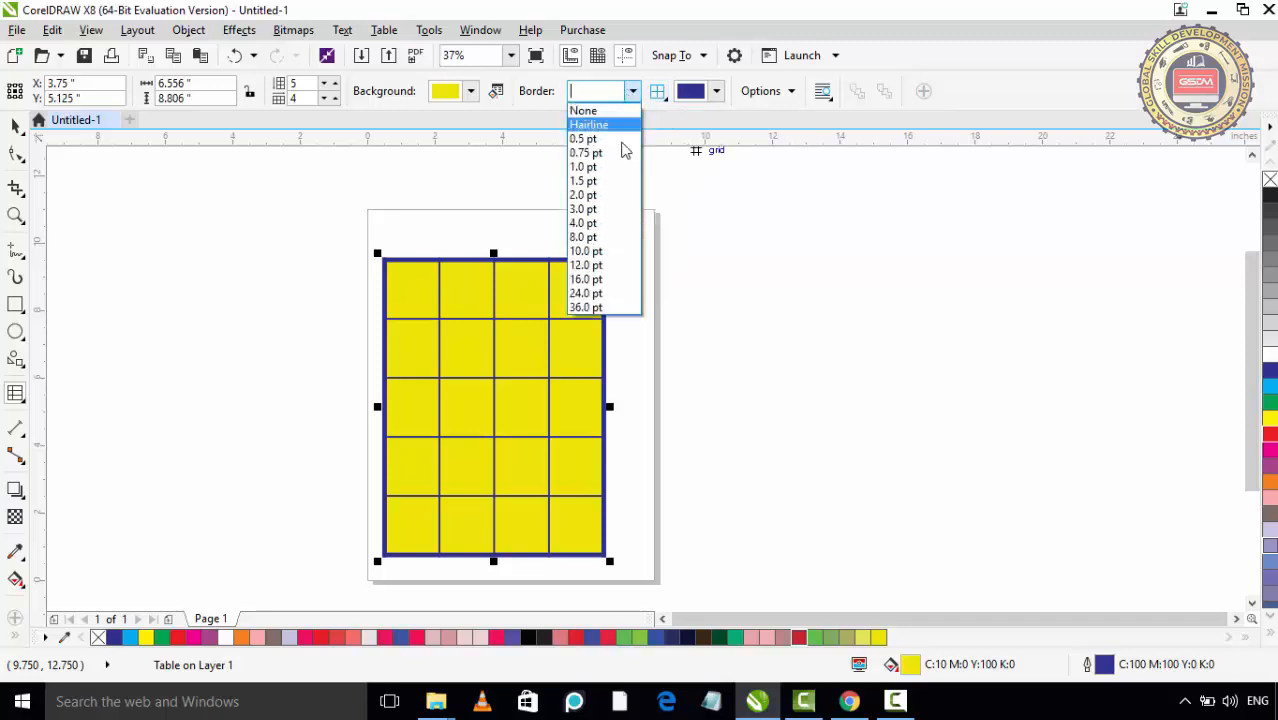
left_click(603, 199)
left_click(633, 91)
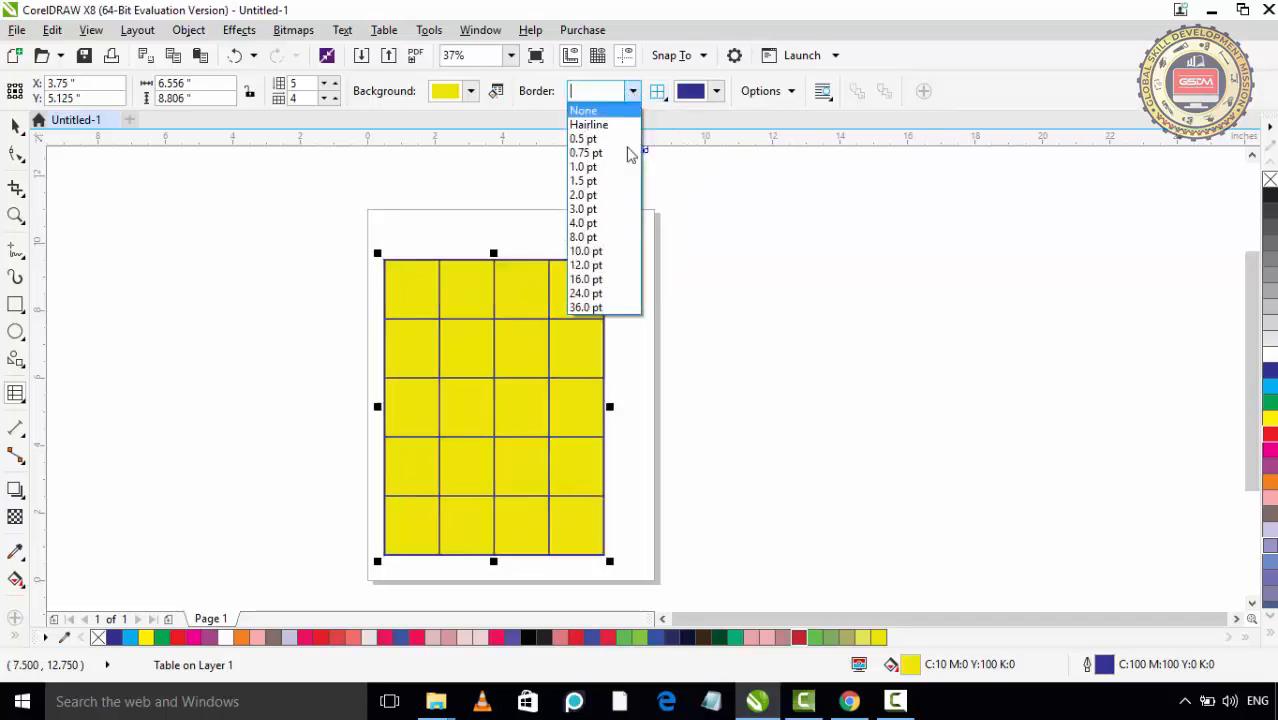
left_click(606, 265)
- Reduce the border width to 3.0 pt and keep the border selection on All
left_click(632, 91)
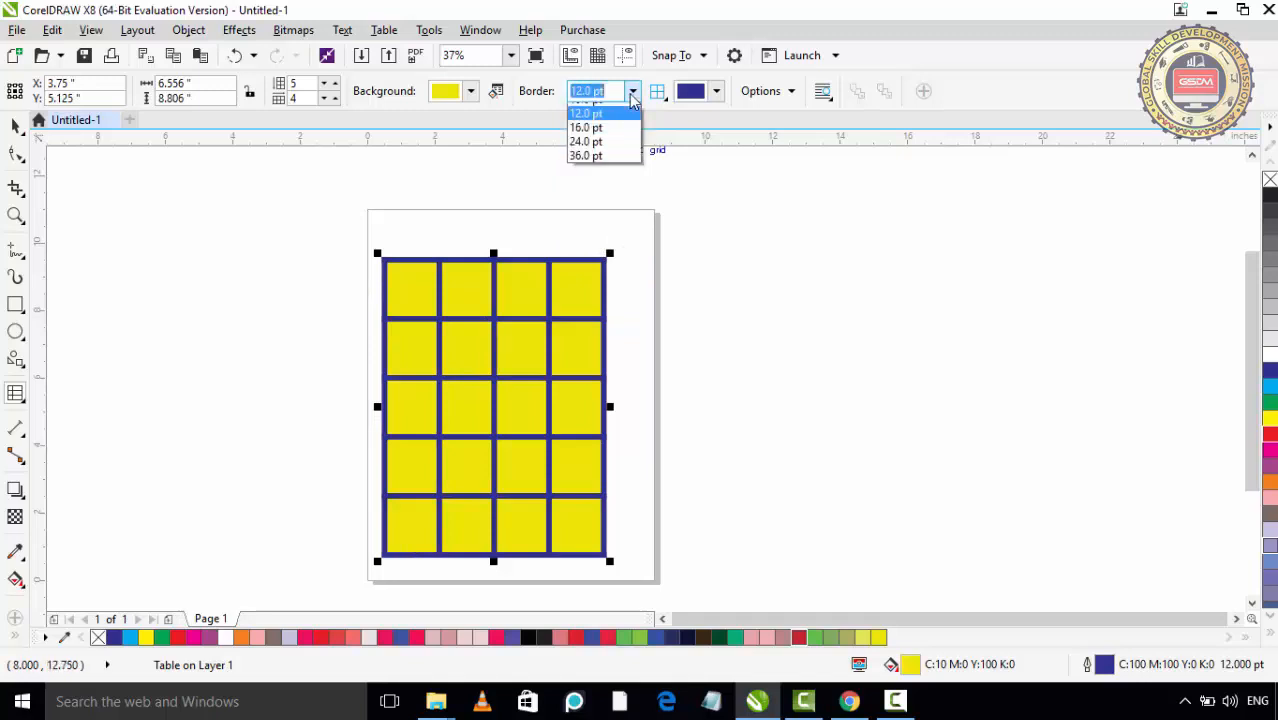
left_click(605, 209)
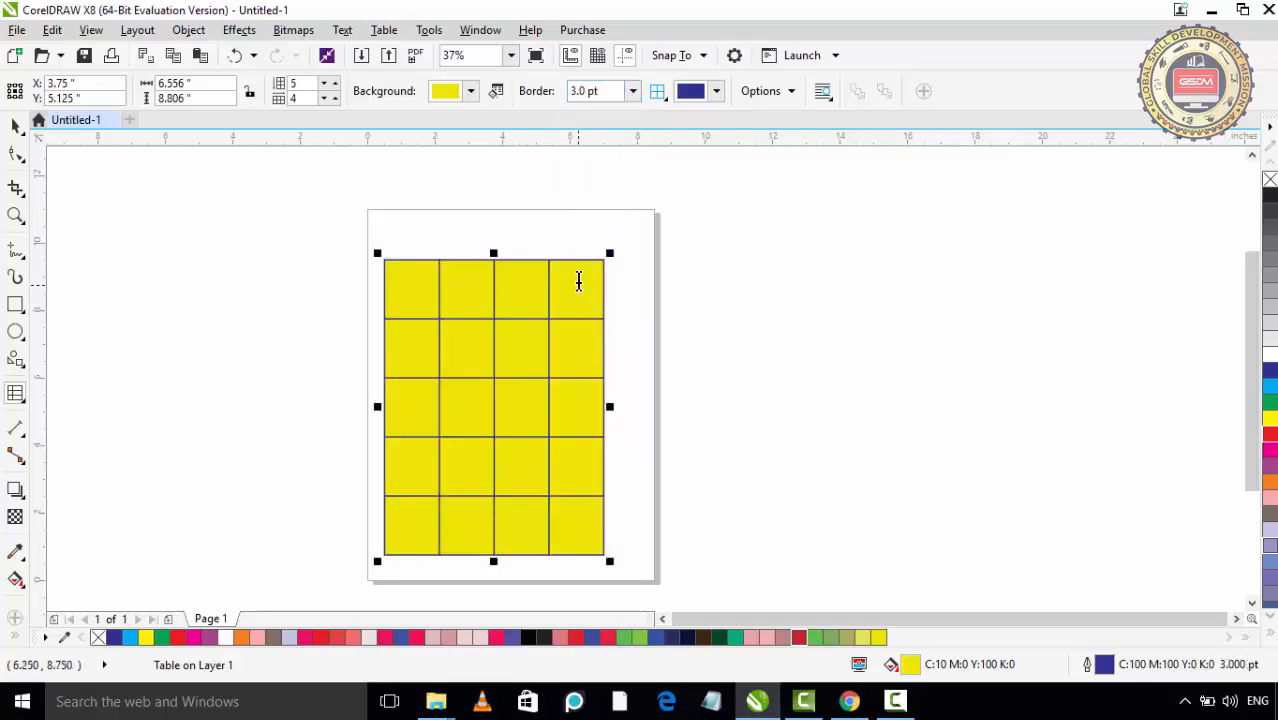
left_click(658, 93)
left_click(664, 116)
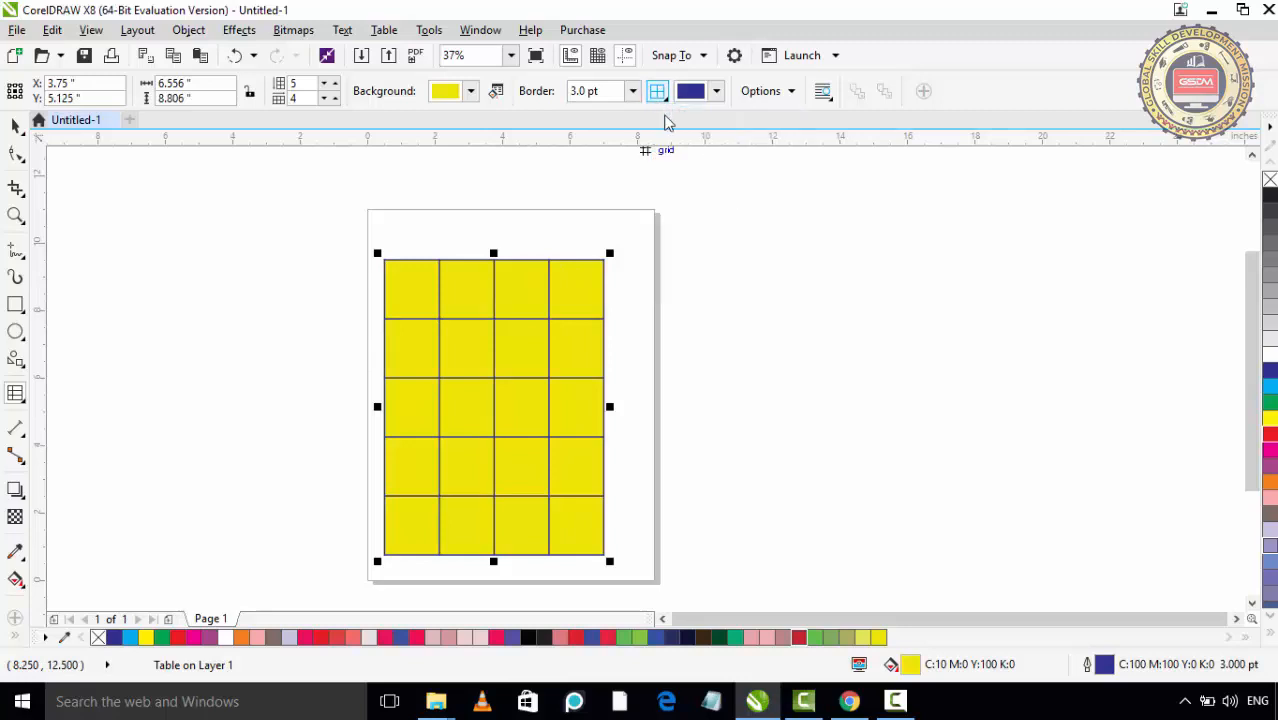
- Change the colour of all the table's borders to orange with CMYK values C 0, M 80, Y 100, K 0
left_click(660, 93)
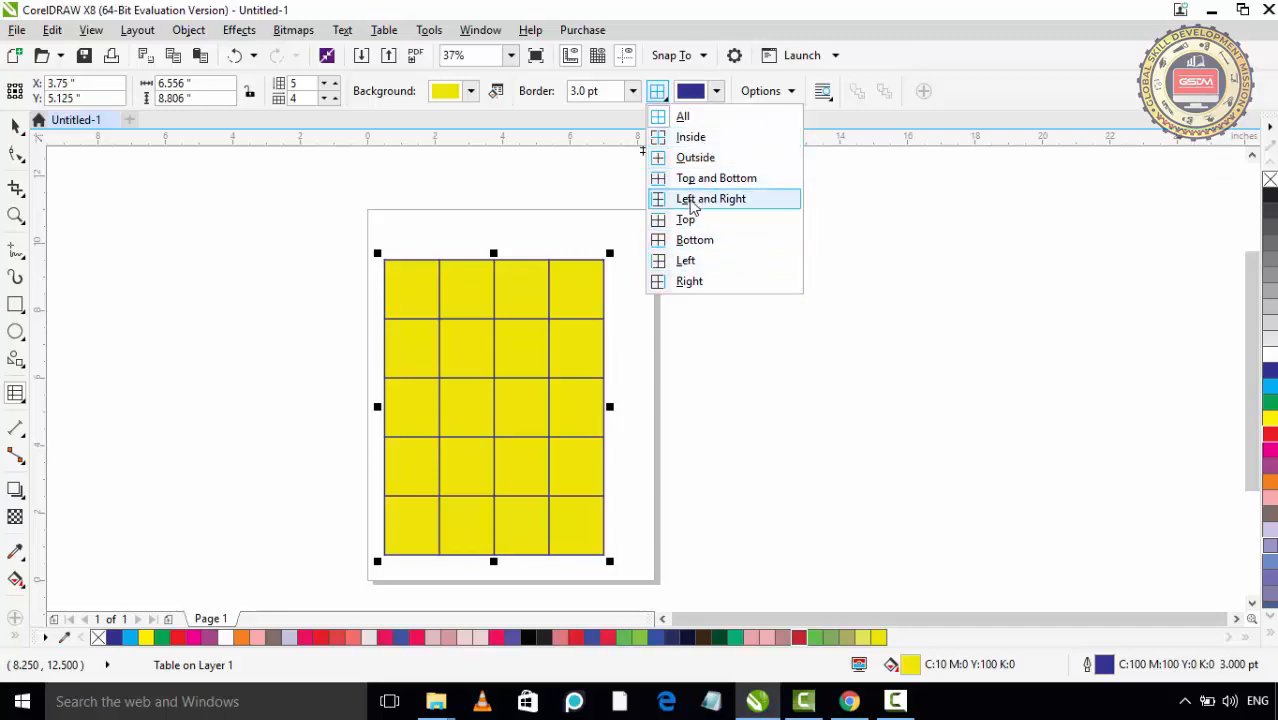
left_click(690, 120)
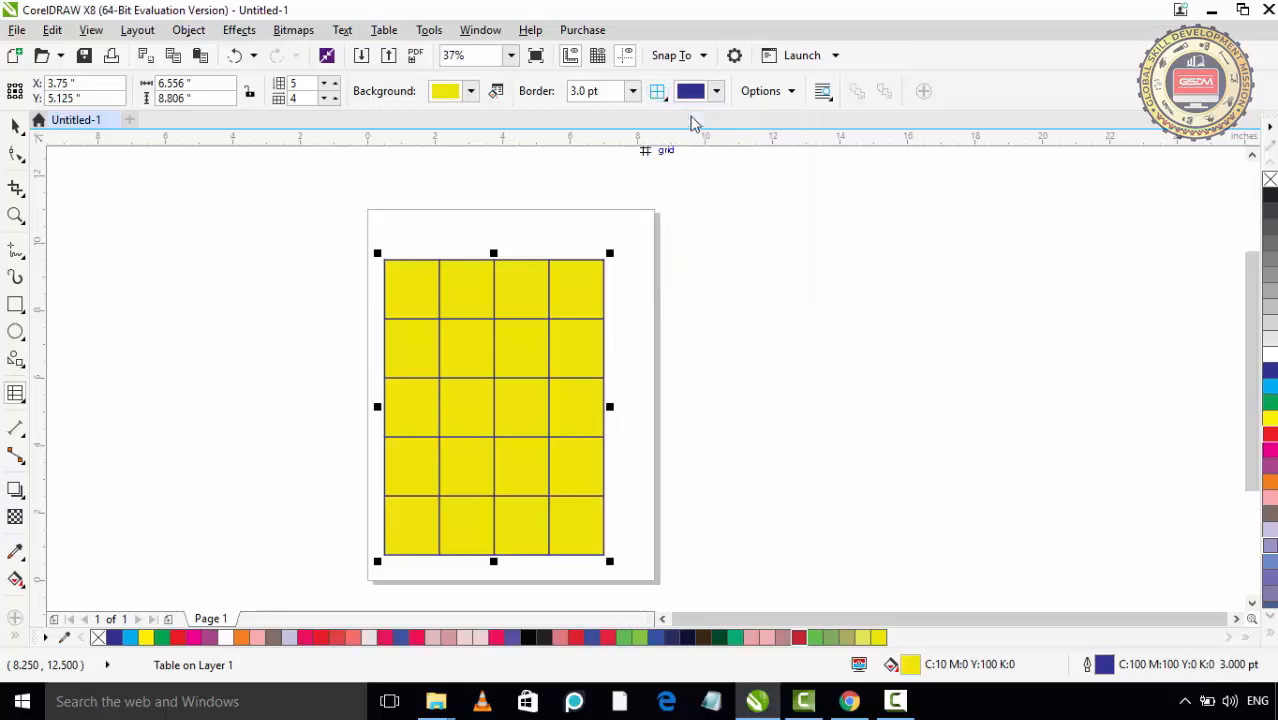
left_click(716, 98)
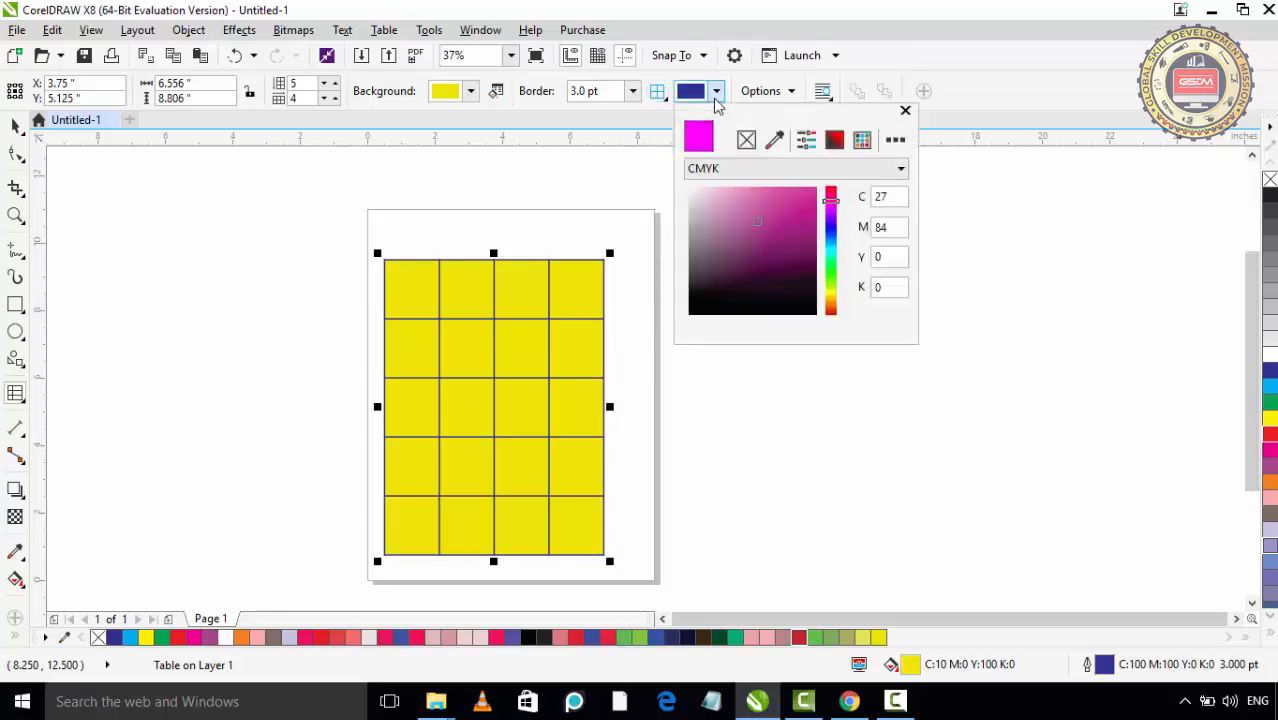
left_click_drag(830, 232, 832, 314)
left_click(794, 197)
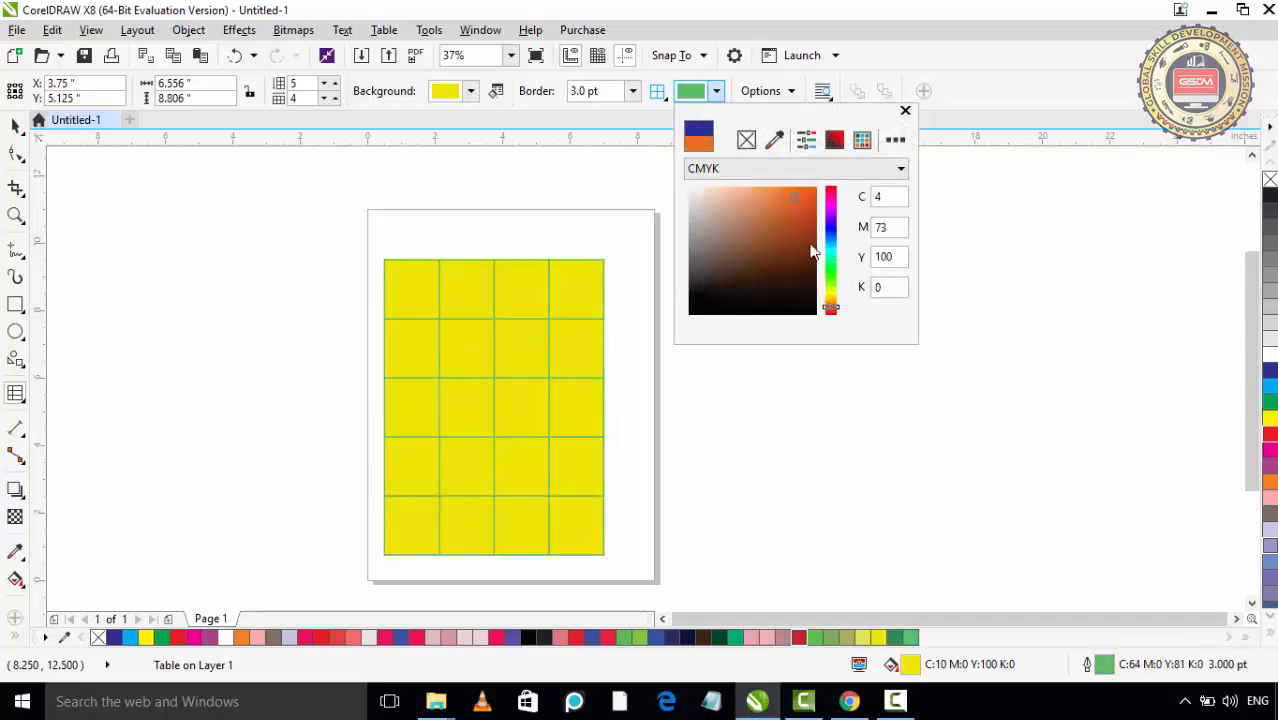
left_click(812, 189)
left_click(904, 110)
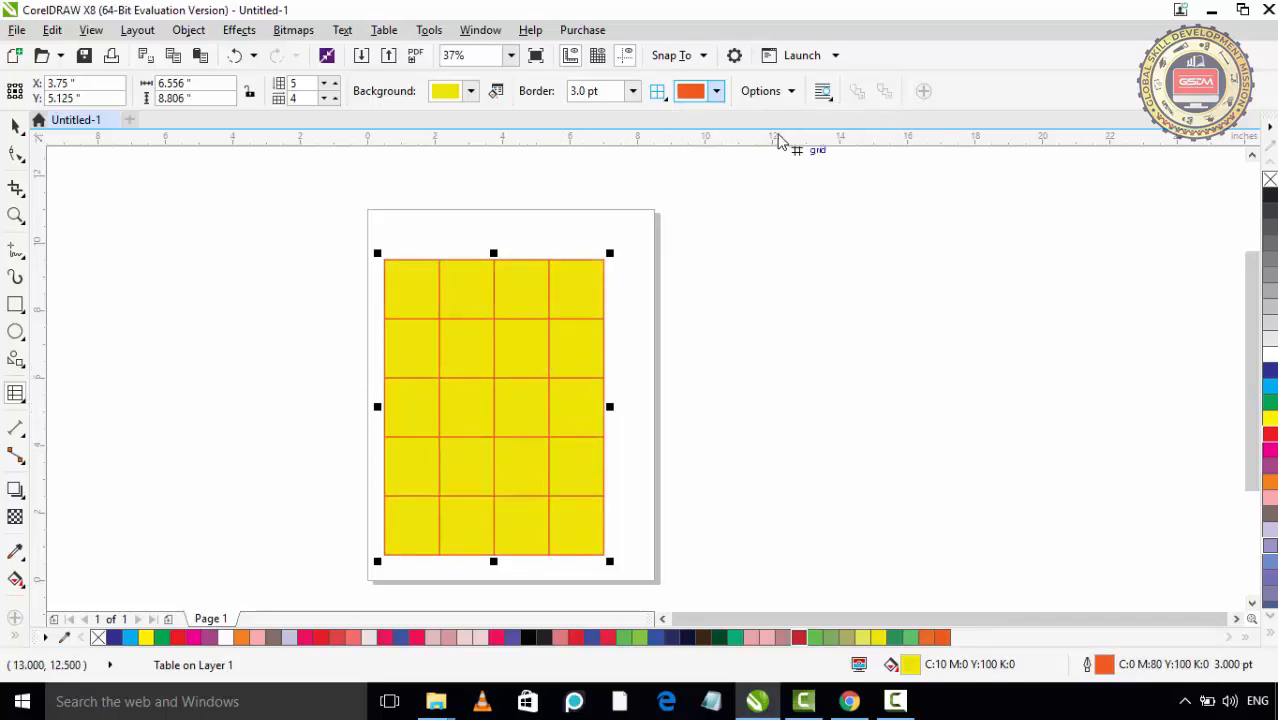
- Turn on separated cell borders for the table and increase the linked cell spacing to 0.169 inches
left_click(790, 97)
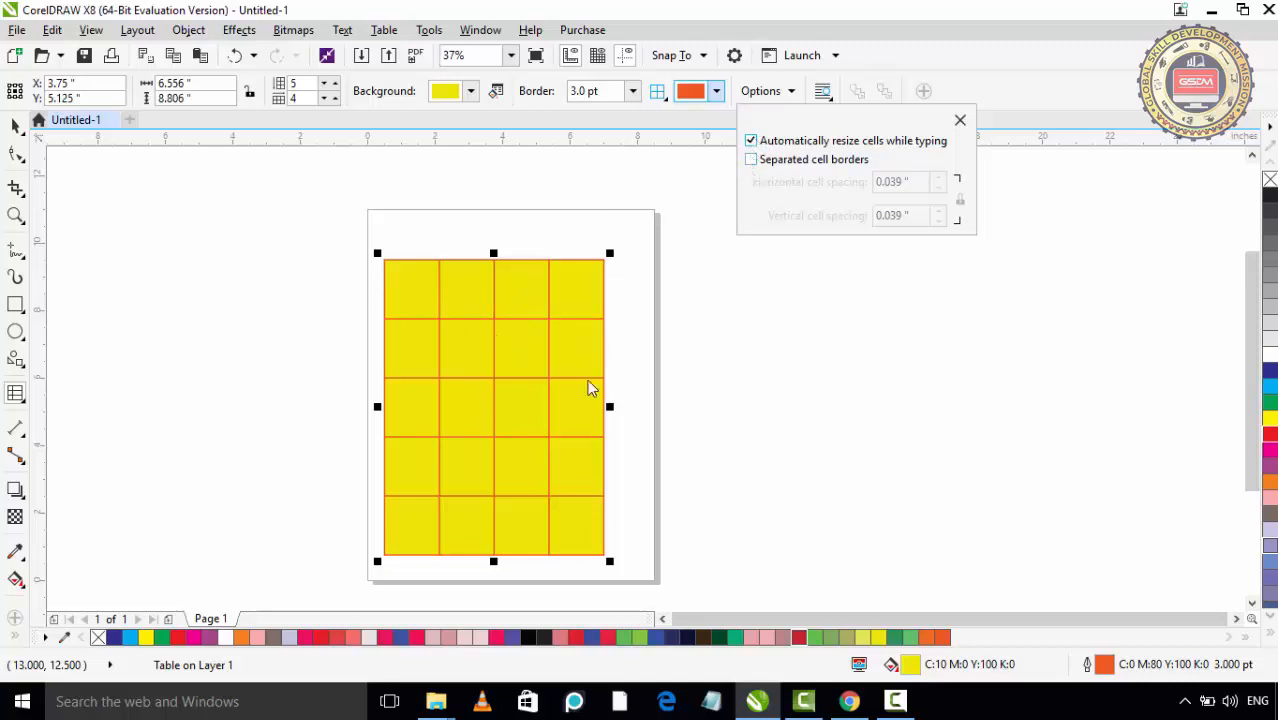
left_click(752, 161)
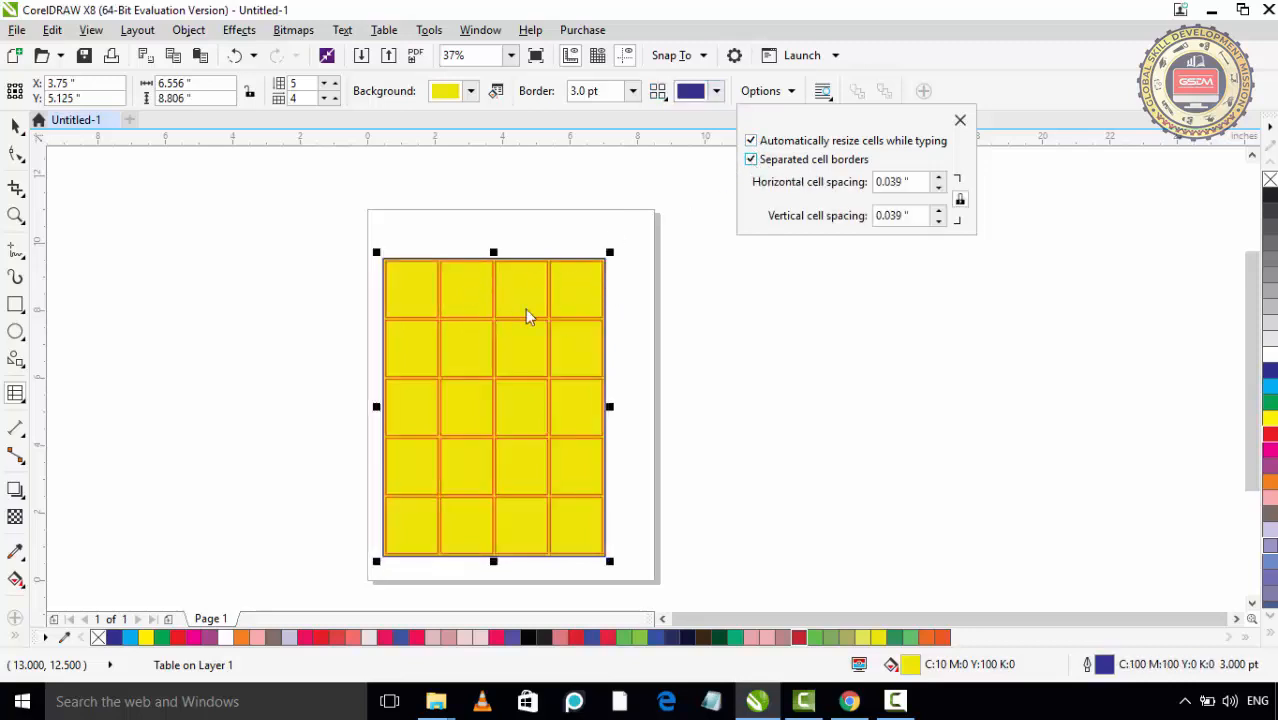
left_click(939, 177)
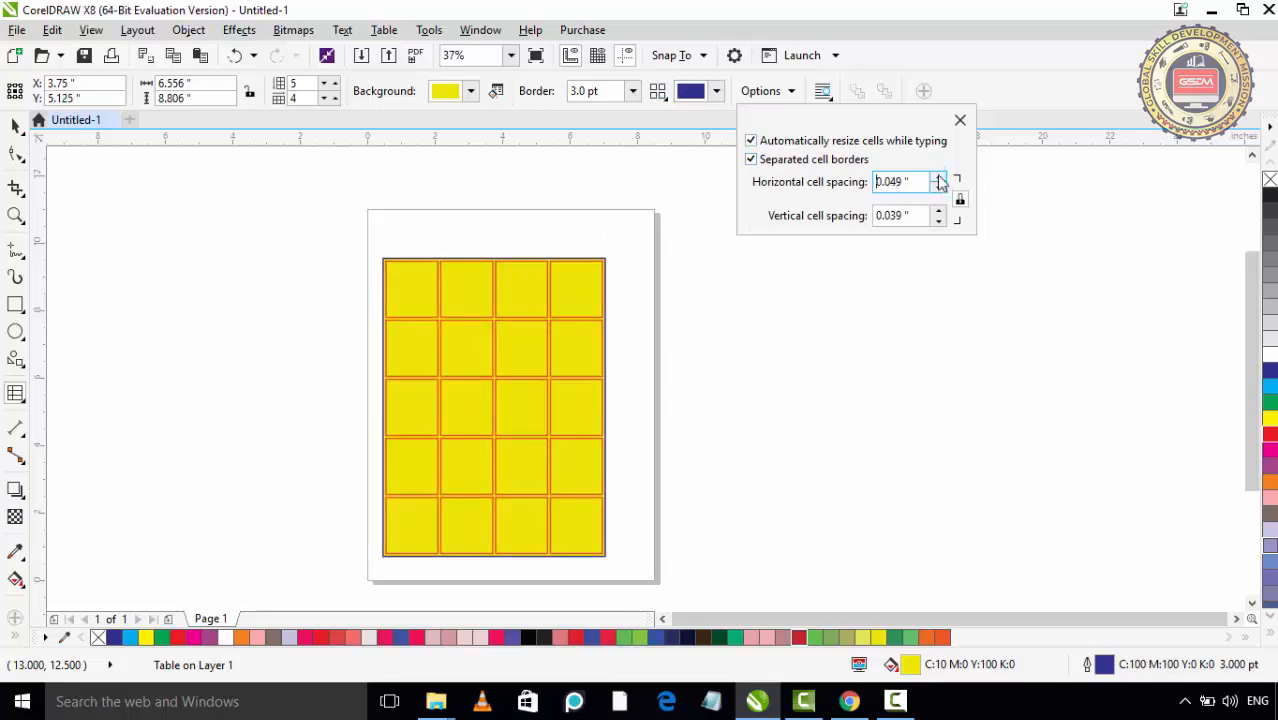
left_click(939, 177)
left_click(939, 177)
left_click(939, 177)
left_click(939, 177)
left_click(939, 177)
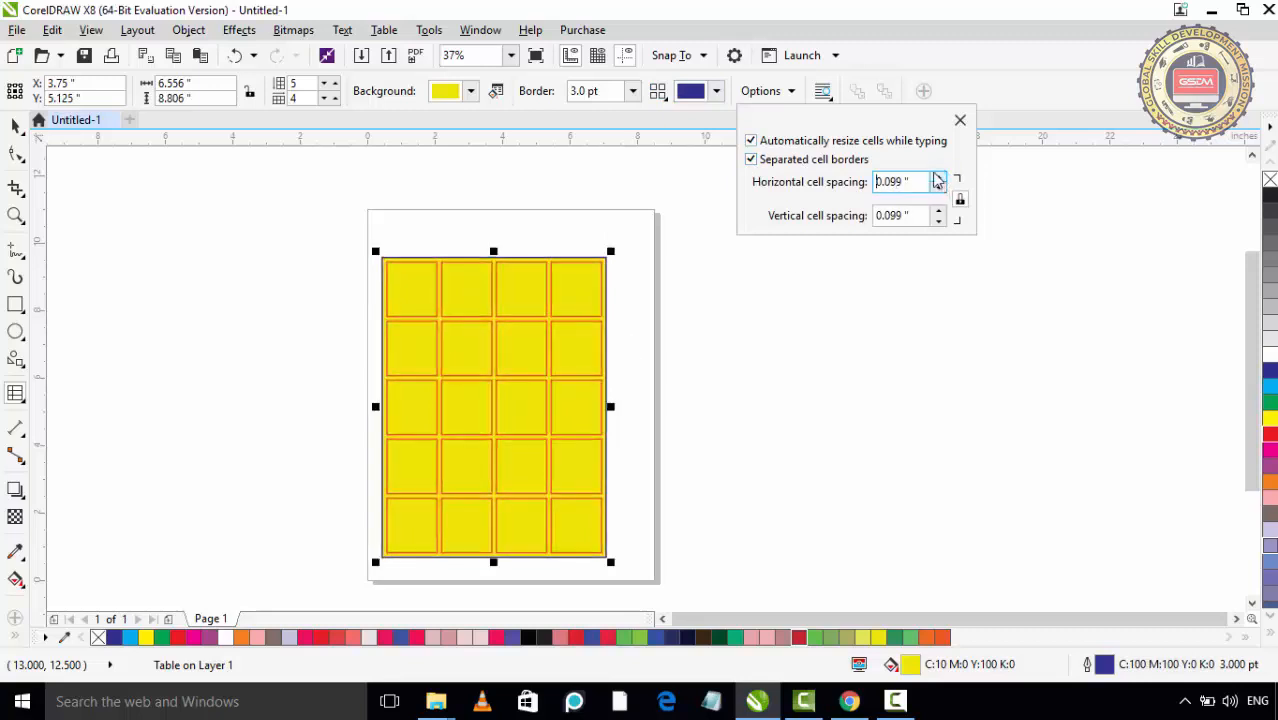
left_click(939, 177)
left_click(939, 177)
left_click(939, 177)
left_click(939, 177)
left_click(939, 177)
left_click(939, 177)
left_click(939, 177)
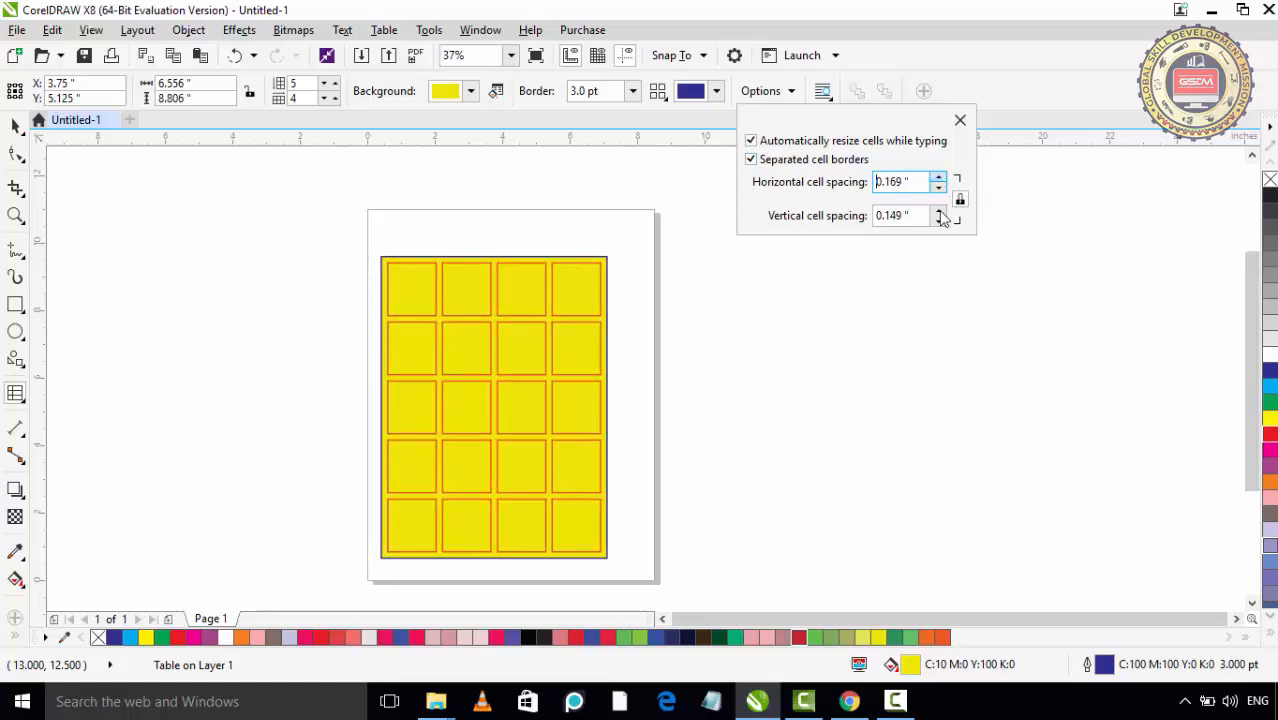
- Increase the vertical cell spacing to 0.319 inches with the horizontal spacing locked to the same value
left_click(939, 211)
left_click(939, 211)
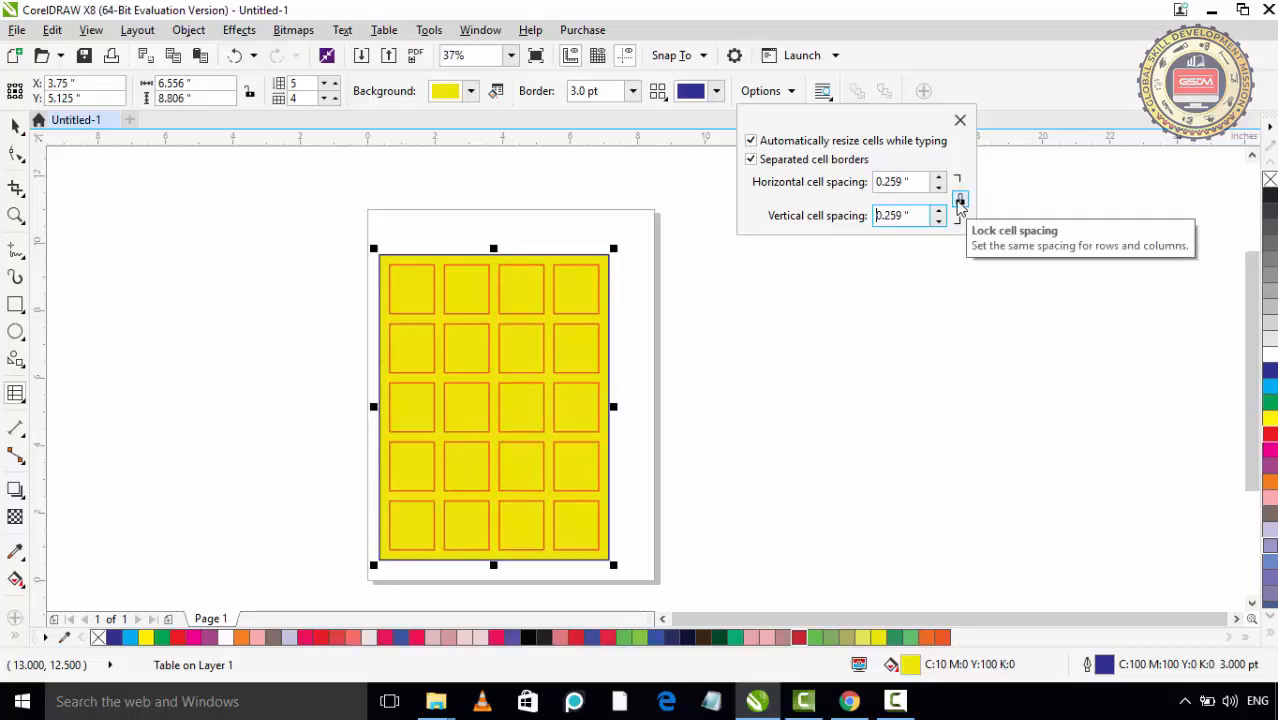
left_click(939, 211)
left_click(939, 211)
left_click(939, 211)
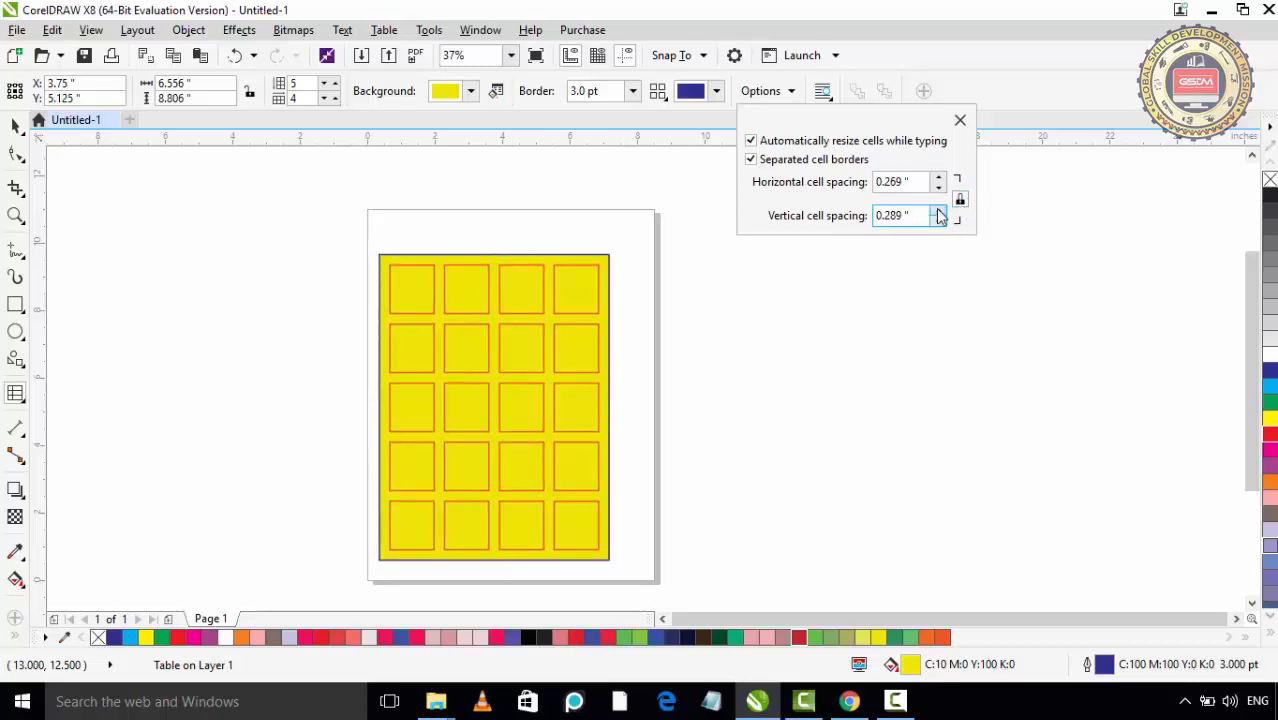
left_click(939, 211)
left_click(939, 211)
left_click(939, 211)
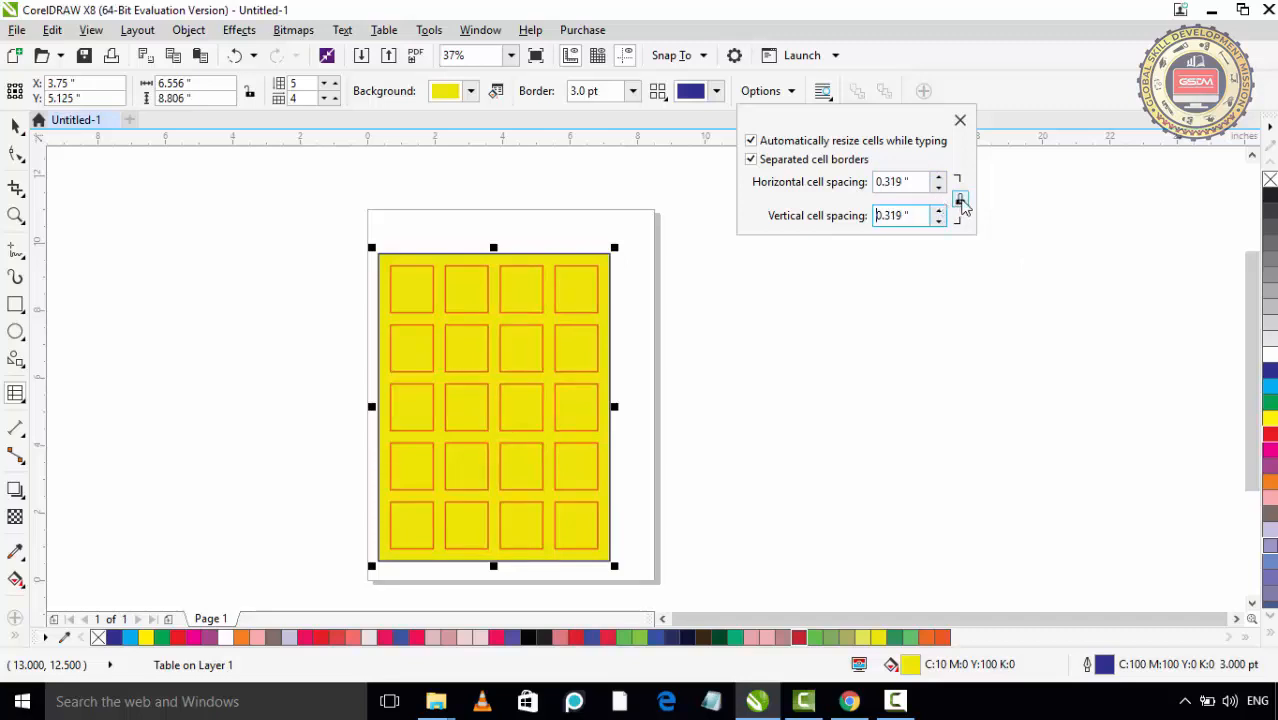
- Unlock the cell spacing and increase only the horizontal cell spacing to 0.379 inches, leaving the table options closed
left_click(960, 201)
left_click(940, 178)
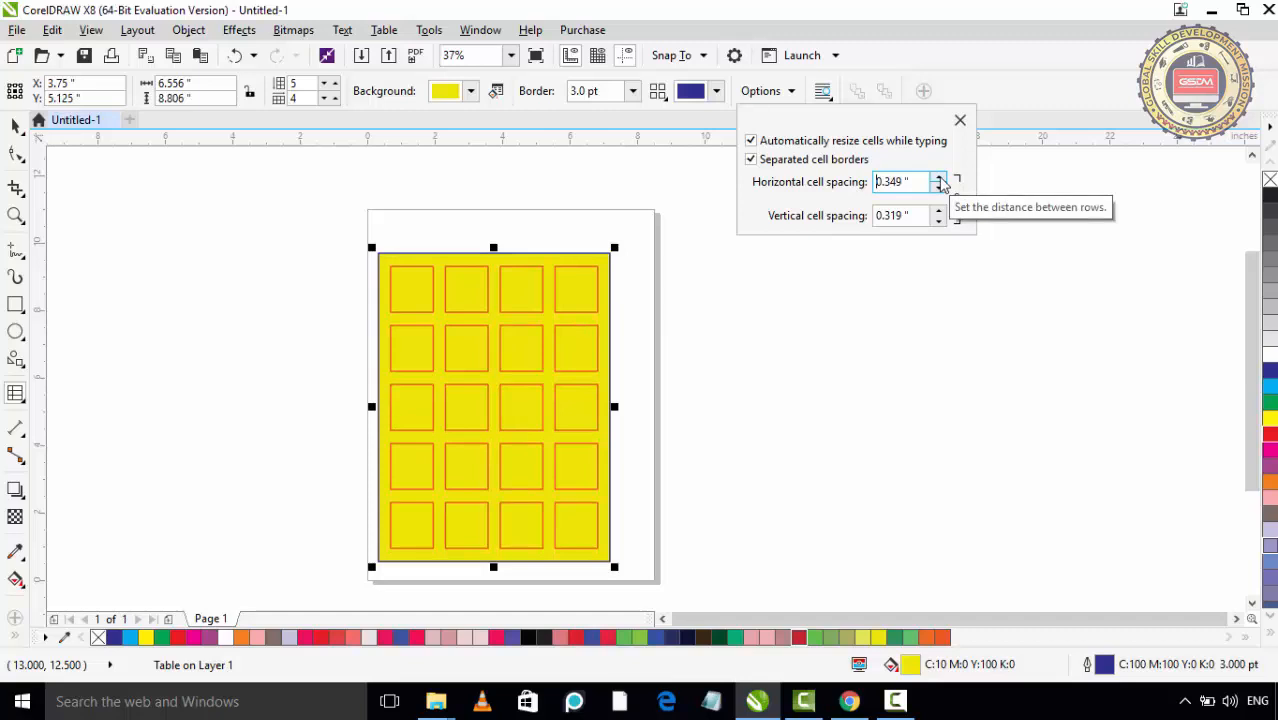
left_click(940, 178)
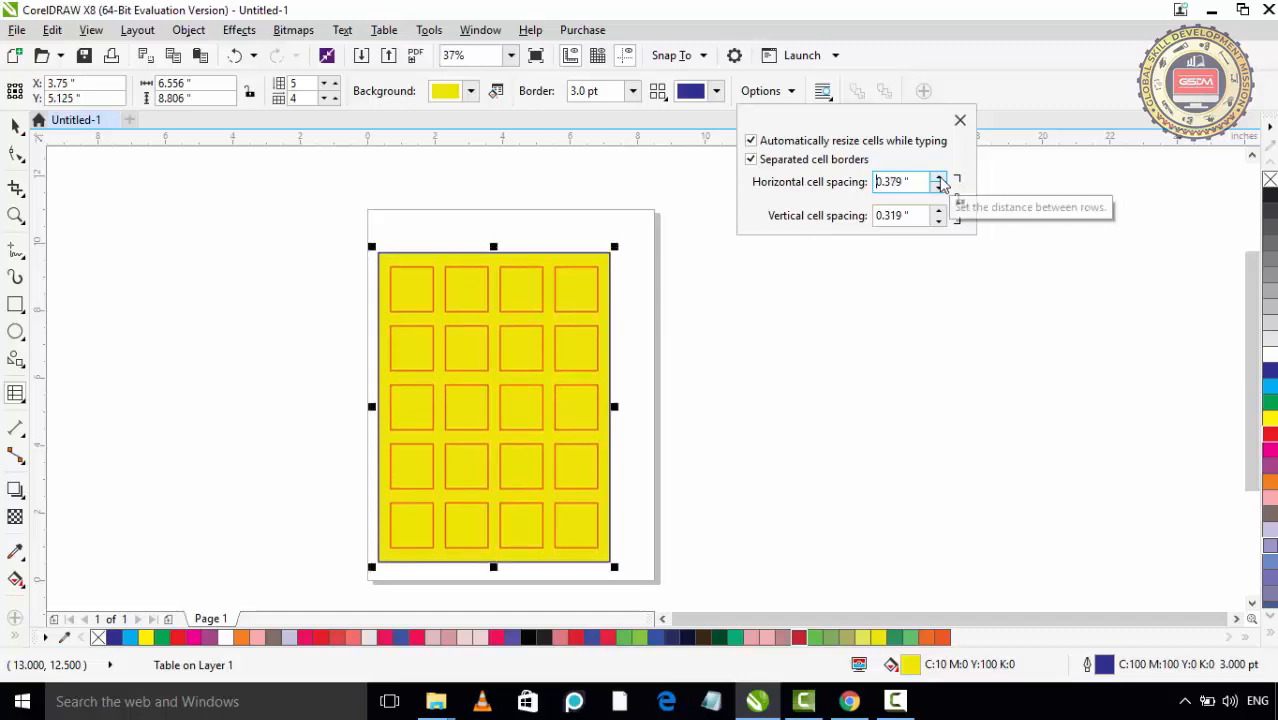
left_click(960, 120)
left_click(822, 91)
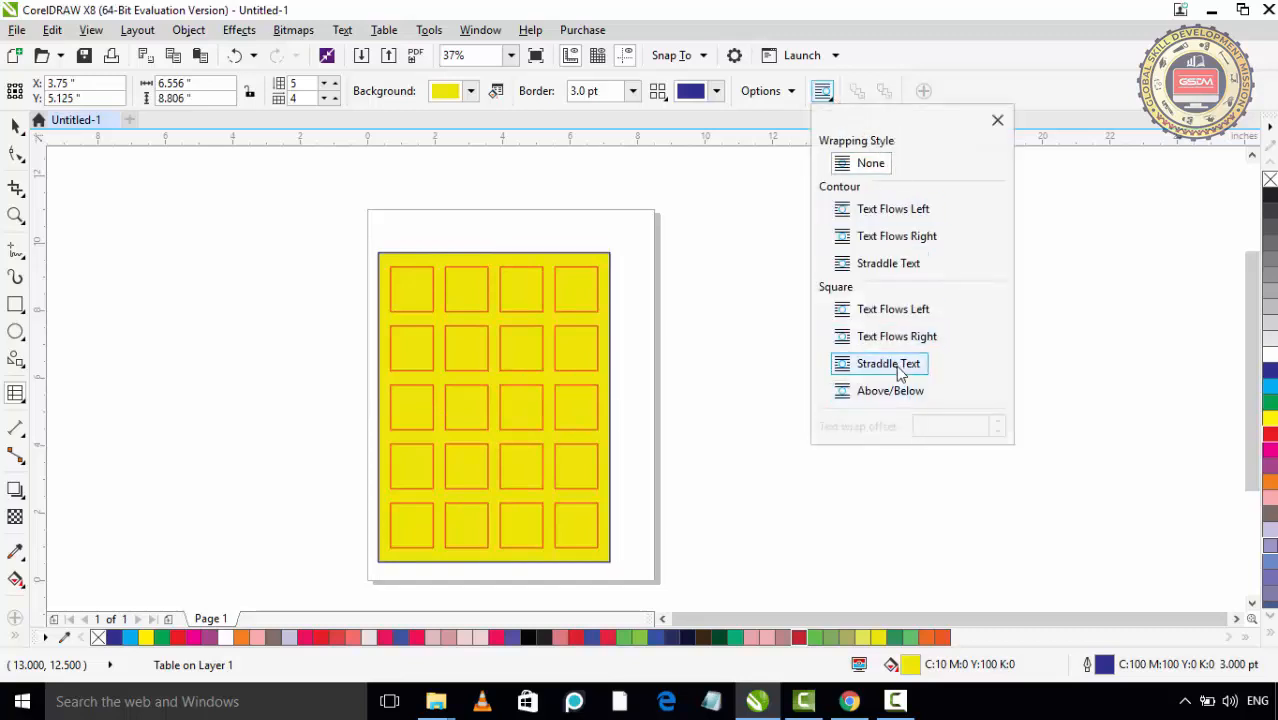
left_click(997, 121)
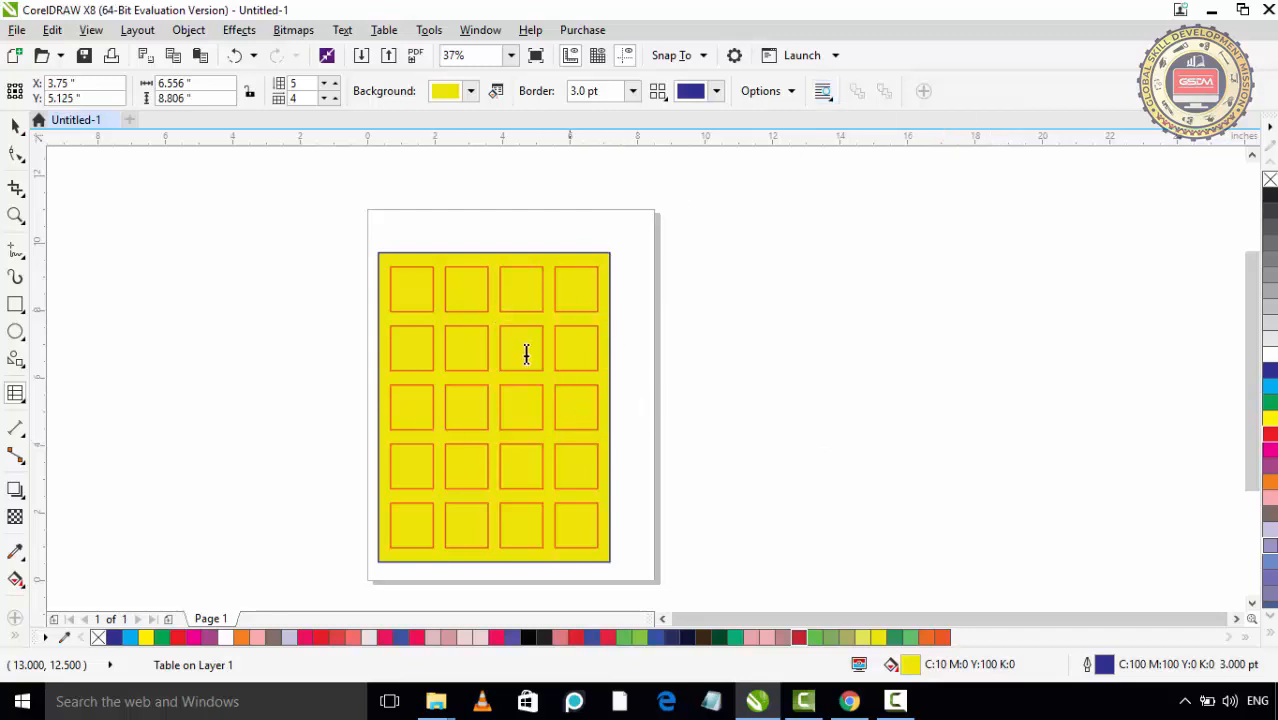